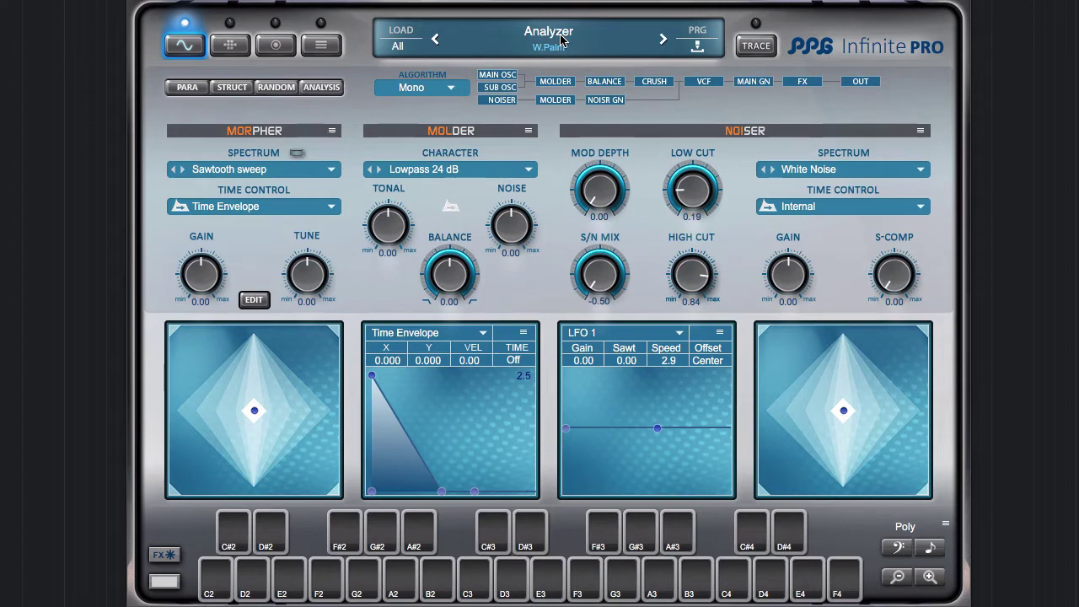
Load d6_42.wav into the Sine Analyzer, producing the Morpher spectrum user/d6_42_har
click(322, 89)
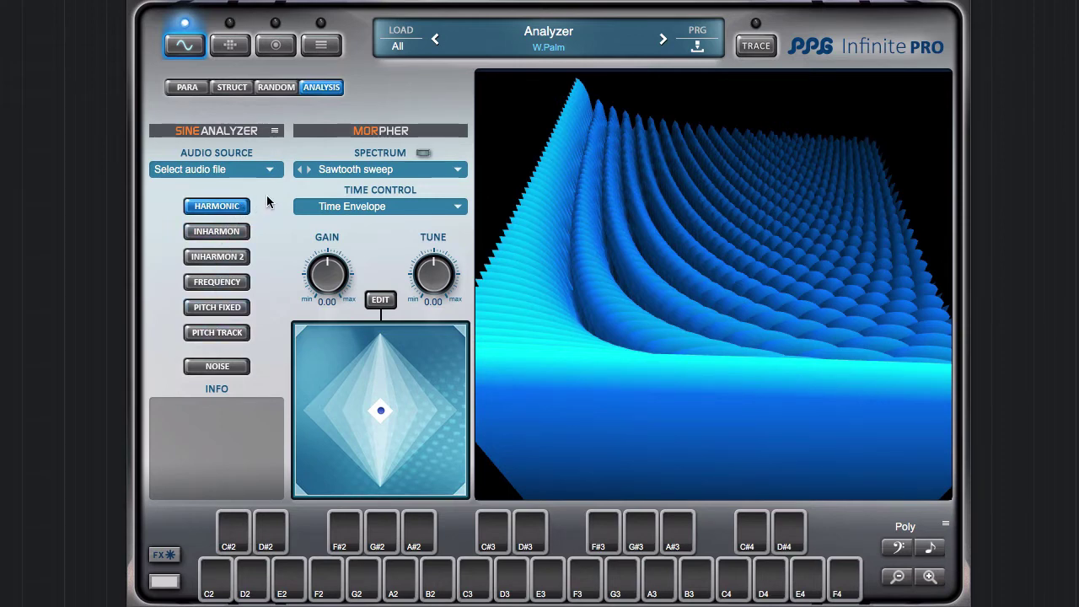
click(227, 170)
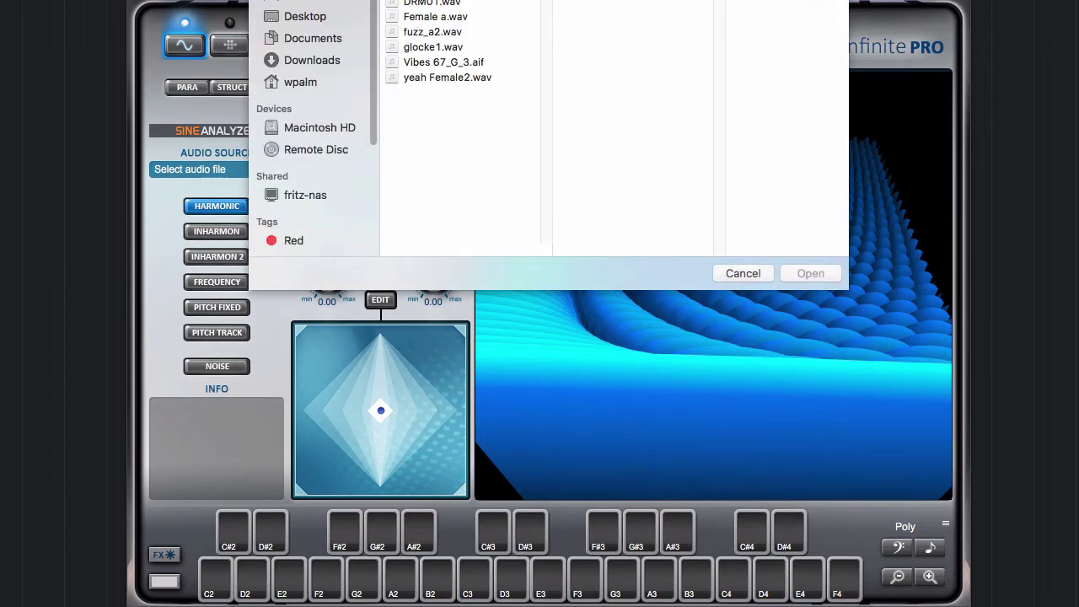
click(432, 1)
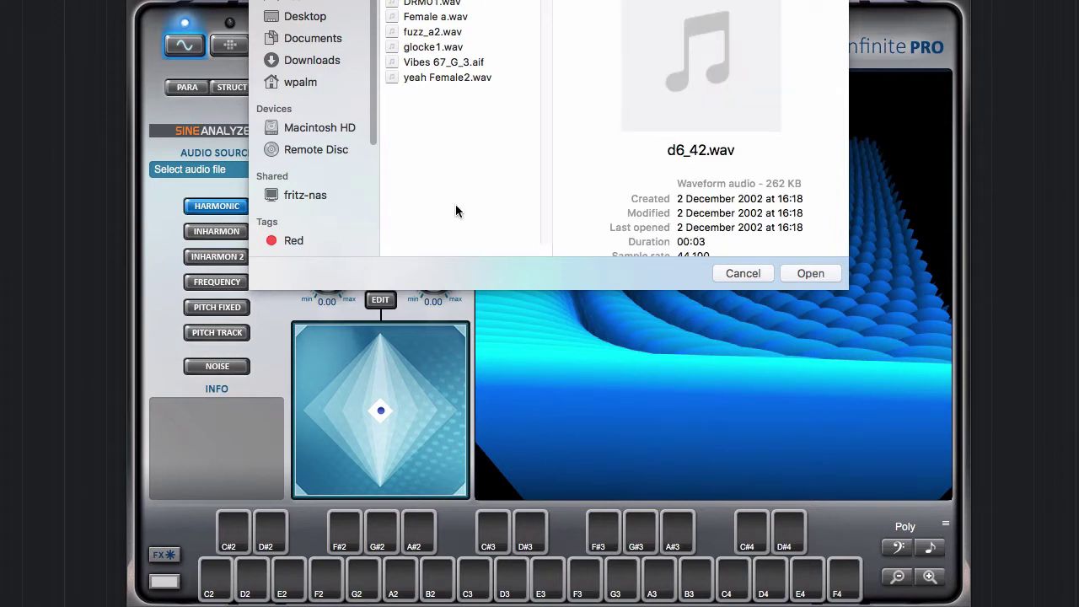
click(814, 272)
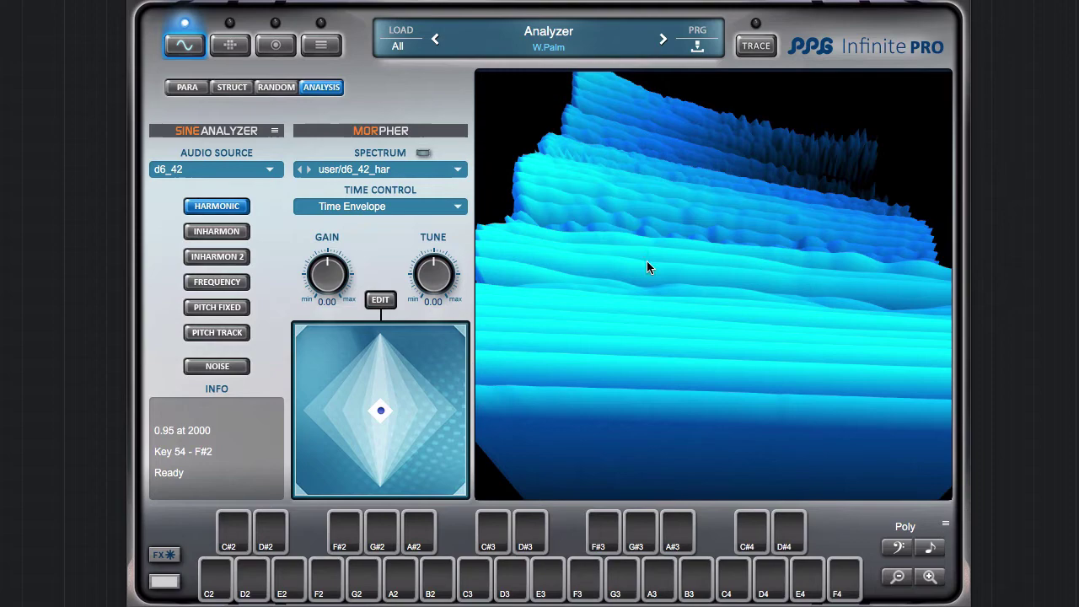
drag(627, 274, 654, 409)
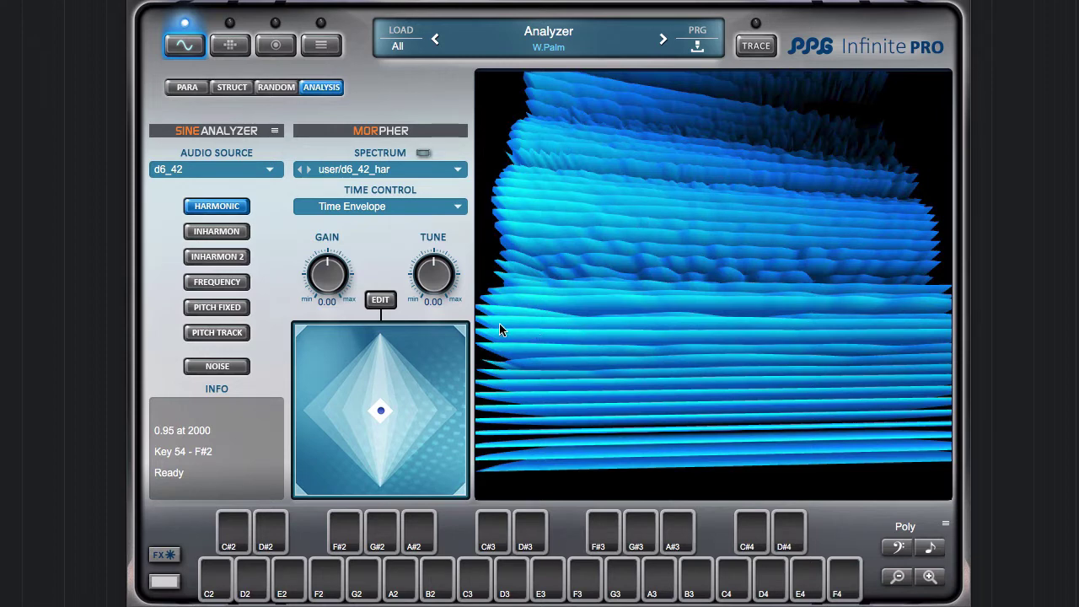
drag(549, 335, 725, 301)
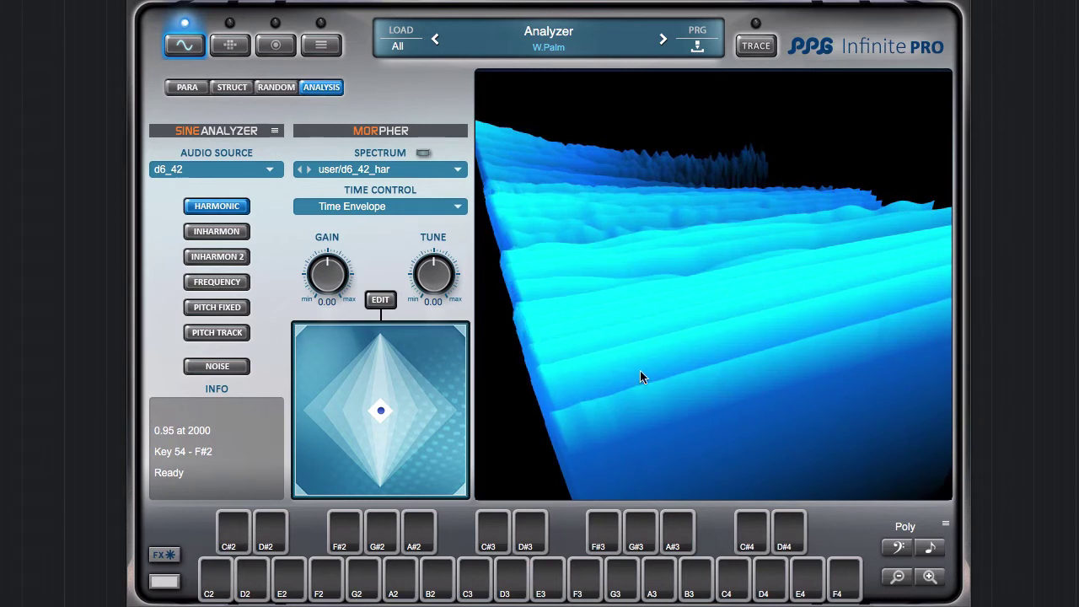
drag(640, 370, 535, 399)
drag(814, 293, 729, 308)
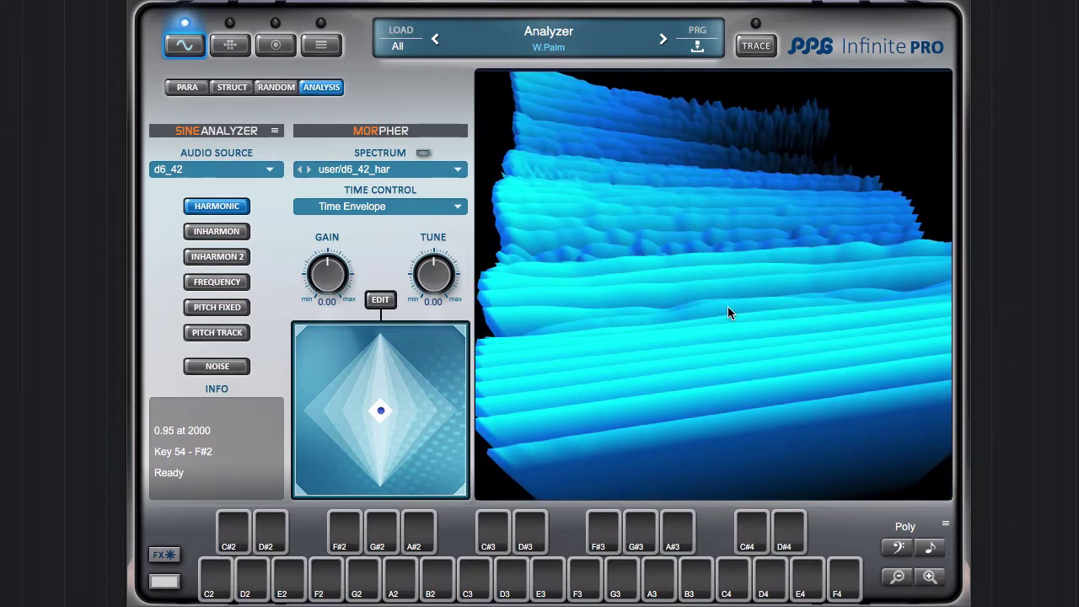
Turn on spectrum tracing and move the Time Envelope's middle breakpoint to X 0.782
click(759, 47)
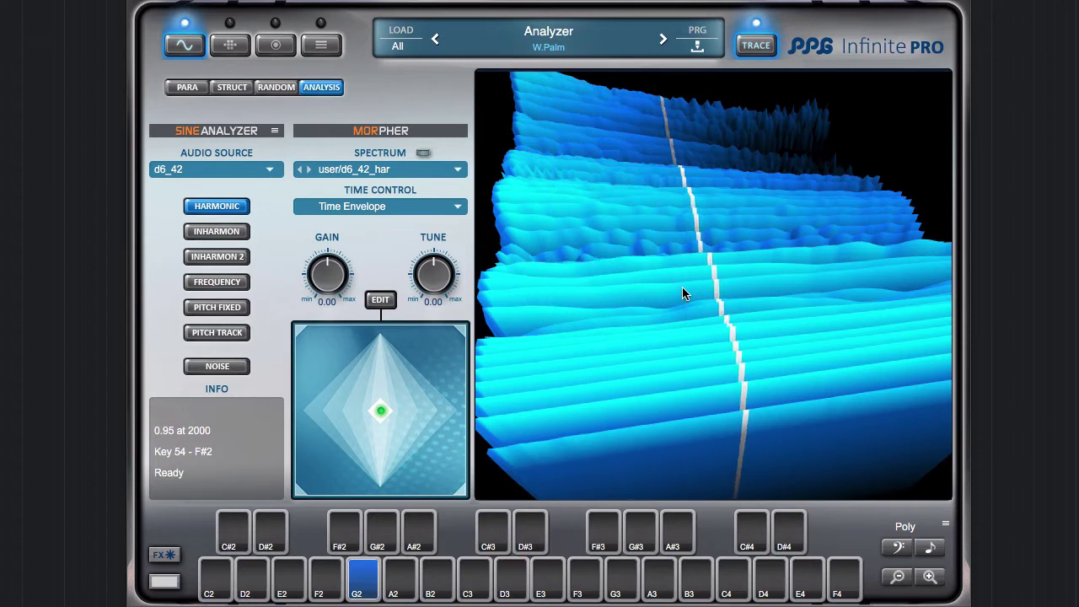
drag(681, 302, 671, 304)
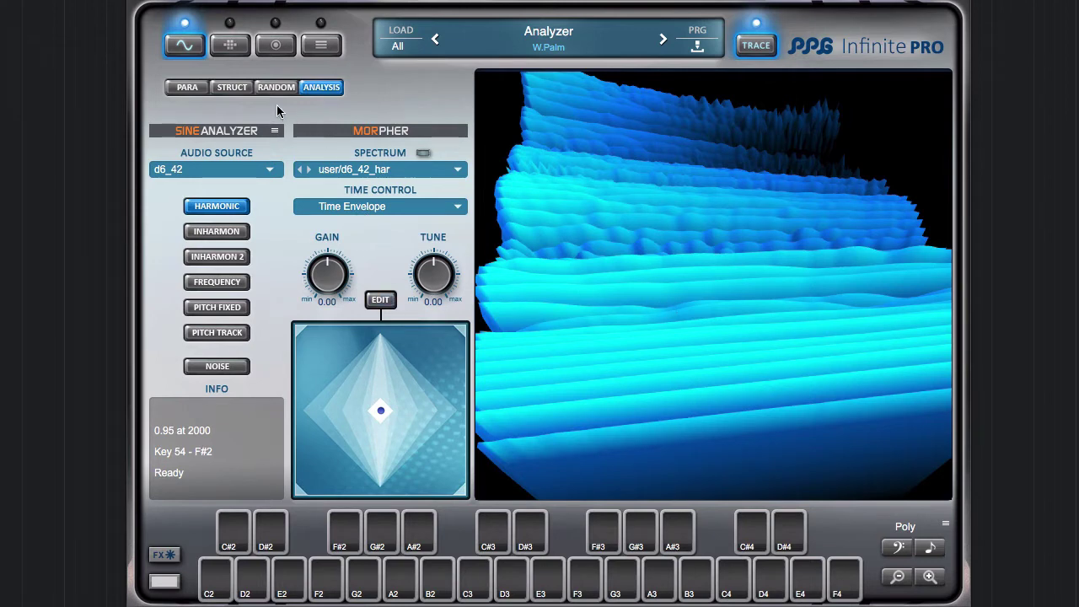
click(325, 89)
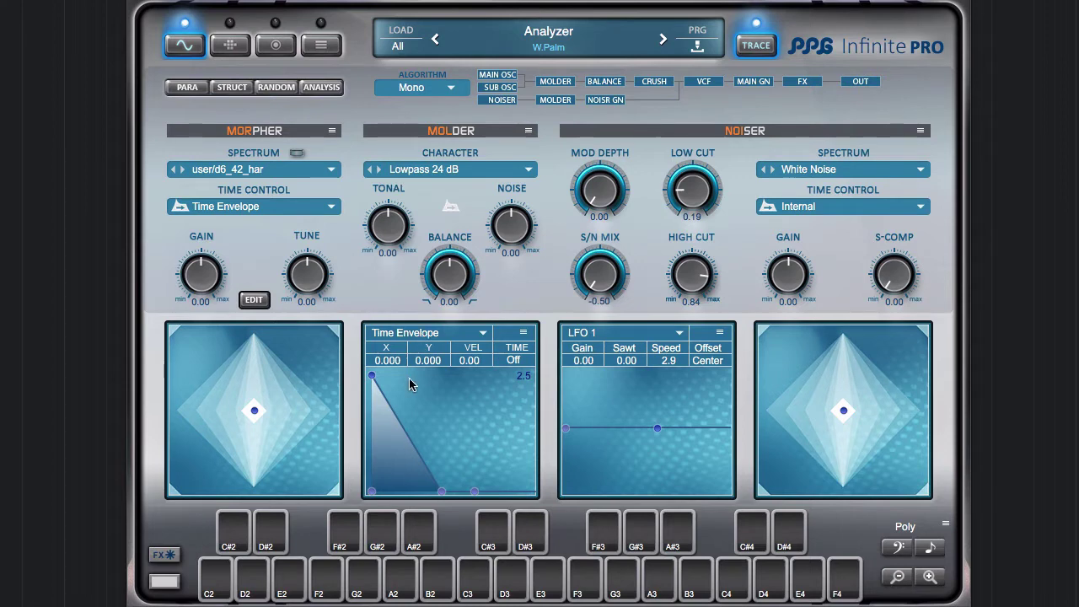
mouse_move(443, 494)
mouse_down()
mouse_move(383, 500)
mouse_move(467, 503)
mouse_move(437, 506)
mouse_up()
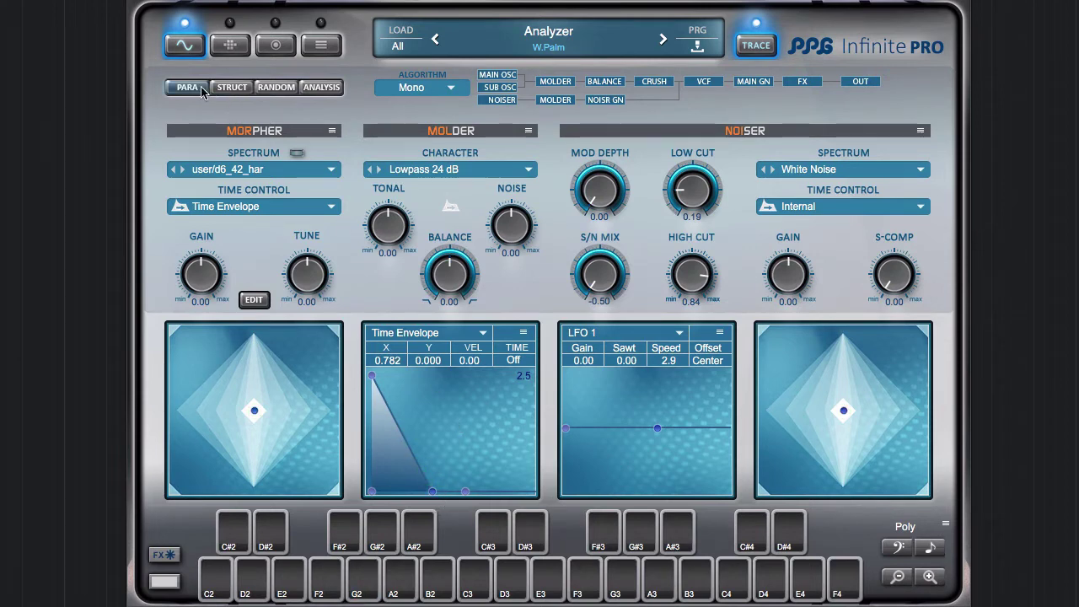
Show the sine parameter editor and step through the first few resynthesized sines
click(187, 87)
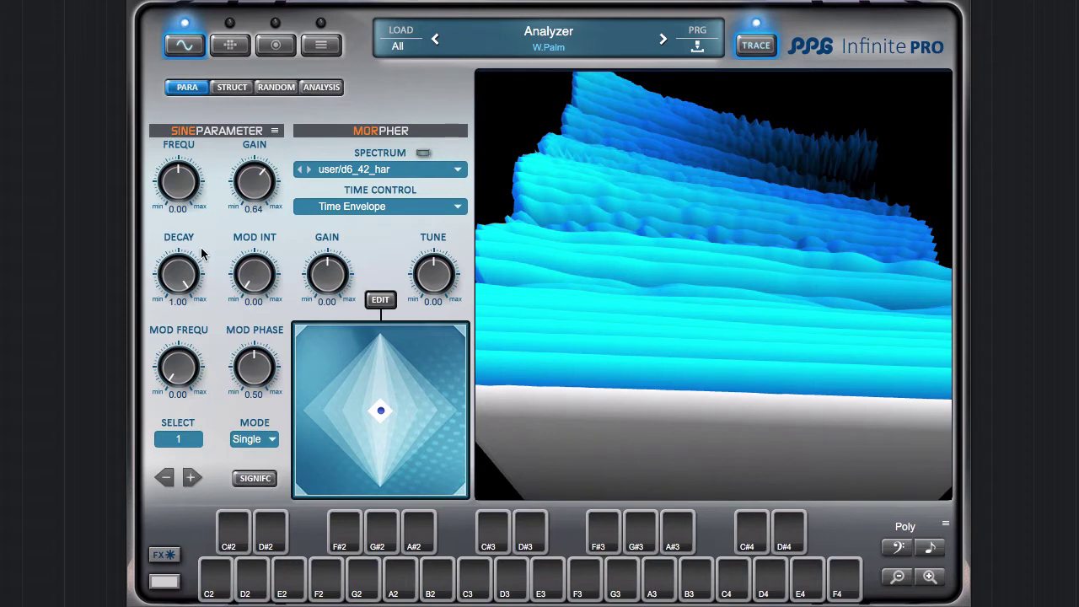
click(191, 478)
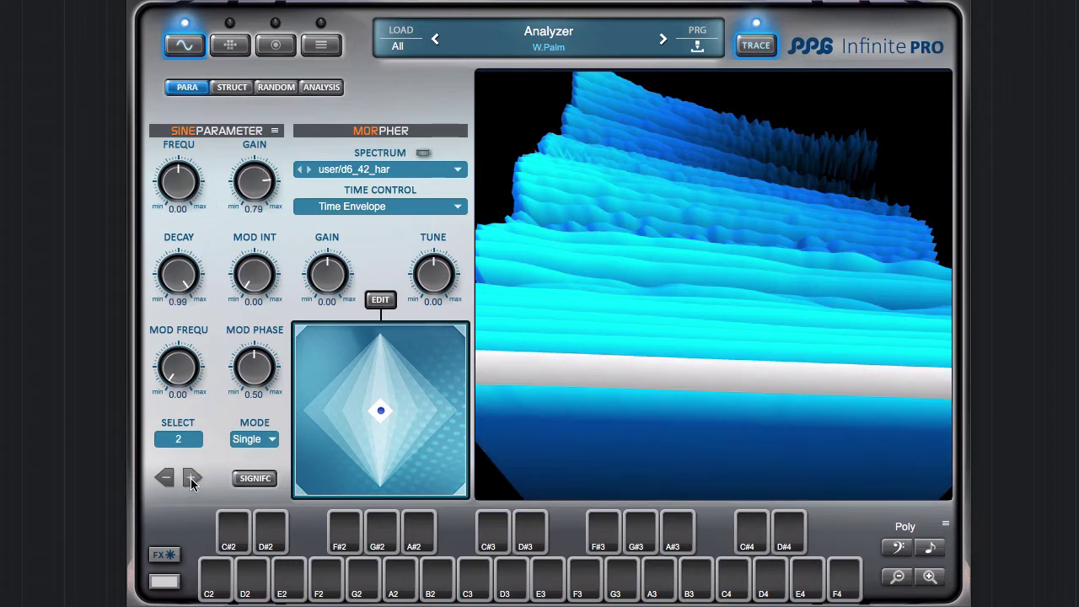
click(191, 478)
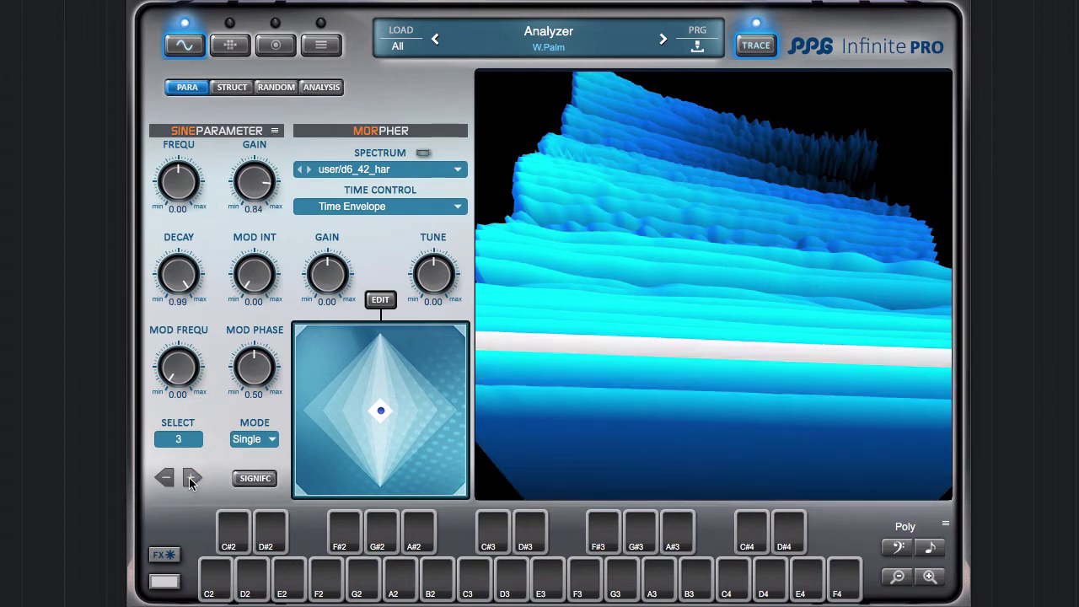
click(190, 478)
click(166, 479)
click(193, 477)
click(194, 476)
click(193, 476)
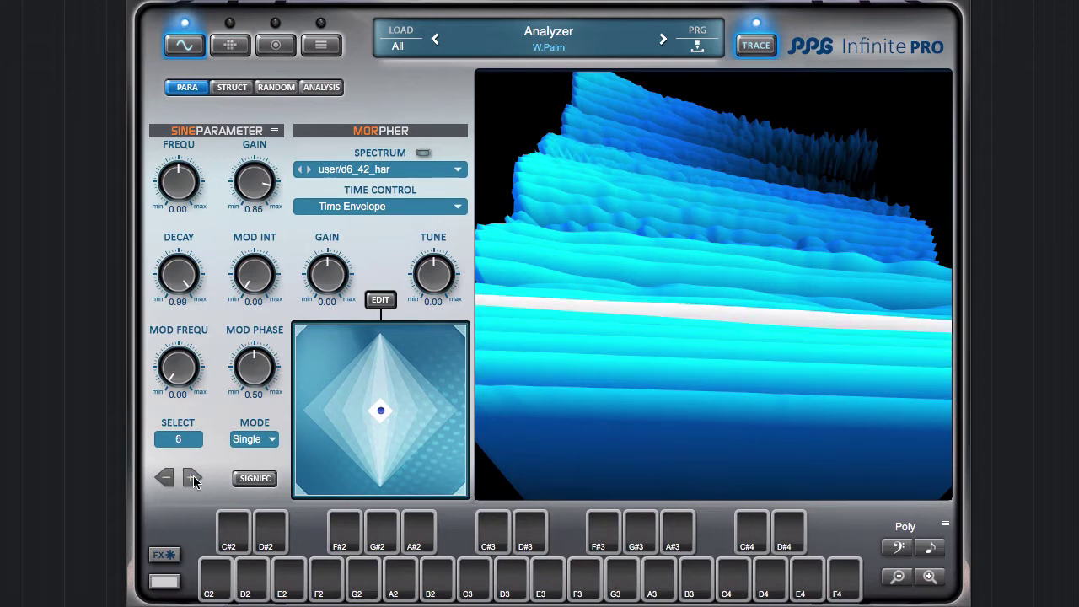
Advance the sine selection to sine 11, then jump ahead through the sine numbers
drag(714, 318, 712, 382)
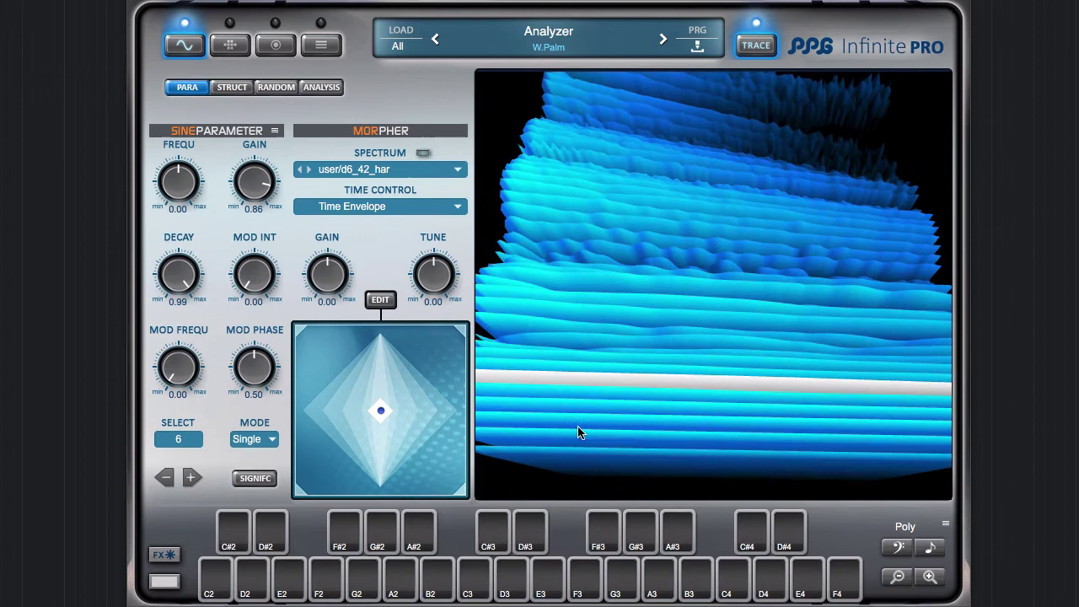
click(191, 478)
click(191, 478)
click(191, 478)
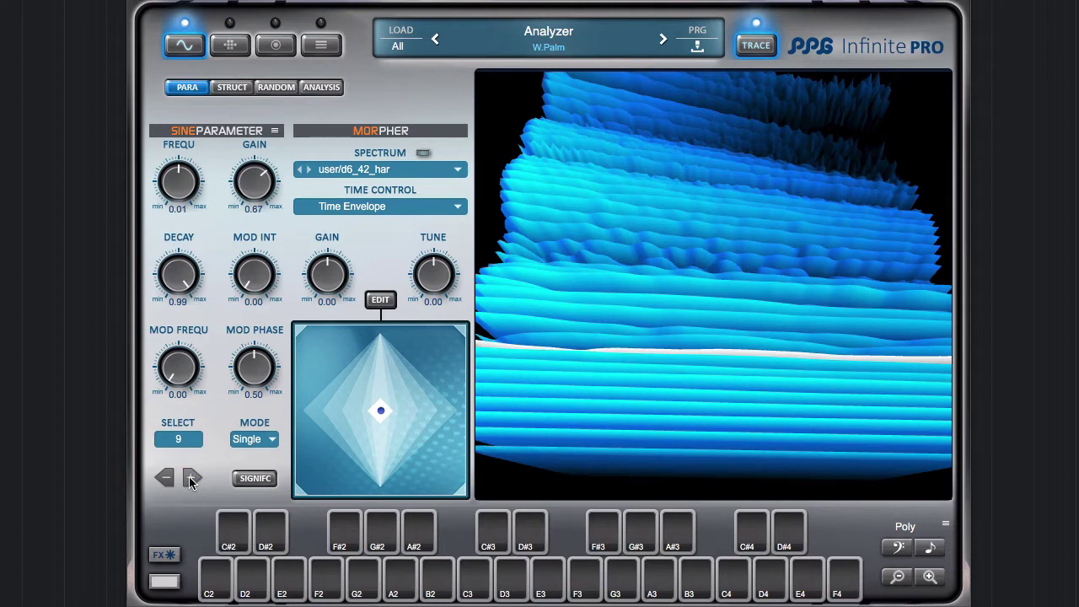
click(191, 478)
click(191, 478)
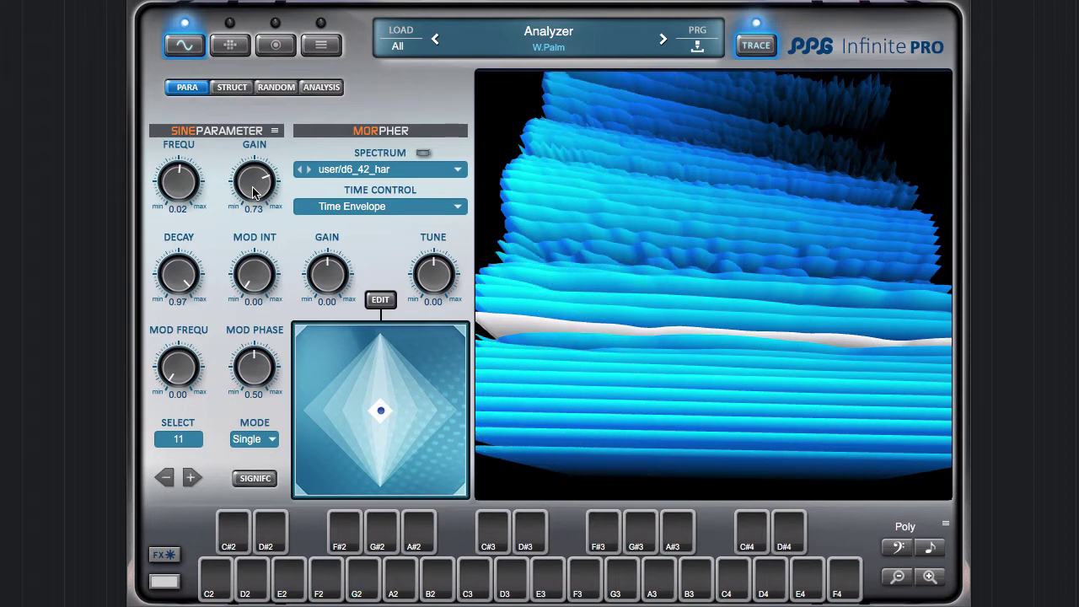
drag(200, 442, 189, 380)
drag(593, 232, 612, 104)
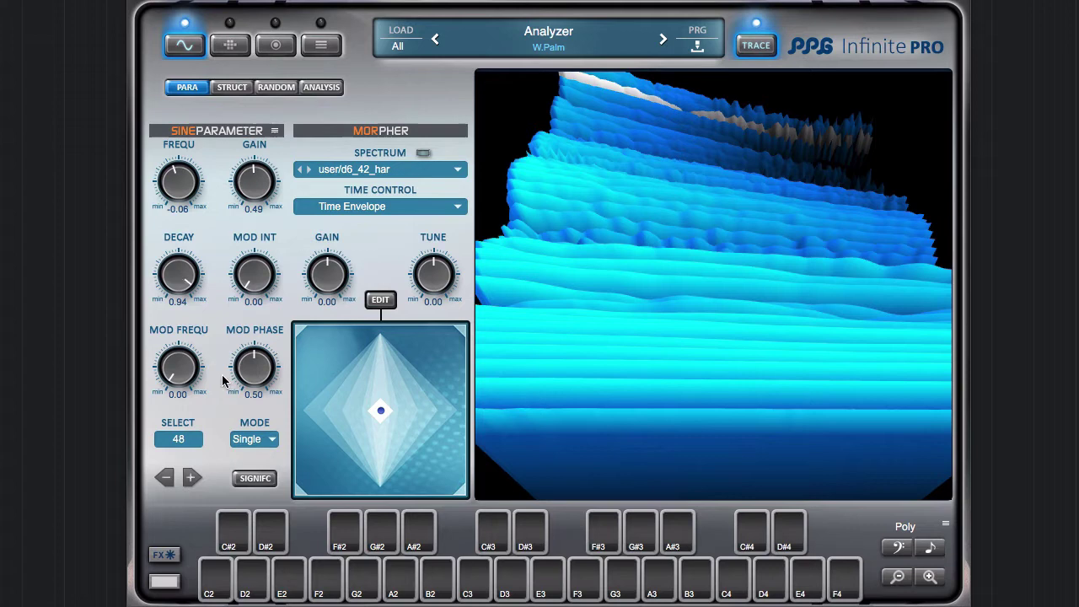
Select sine 47 and set its decay to 0.93
click(192, 478)
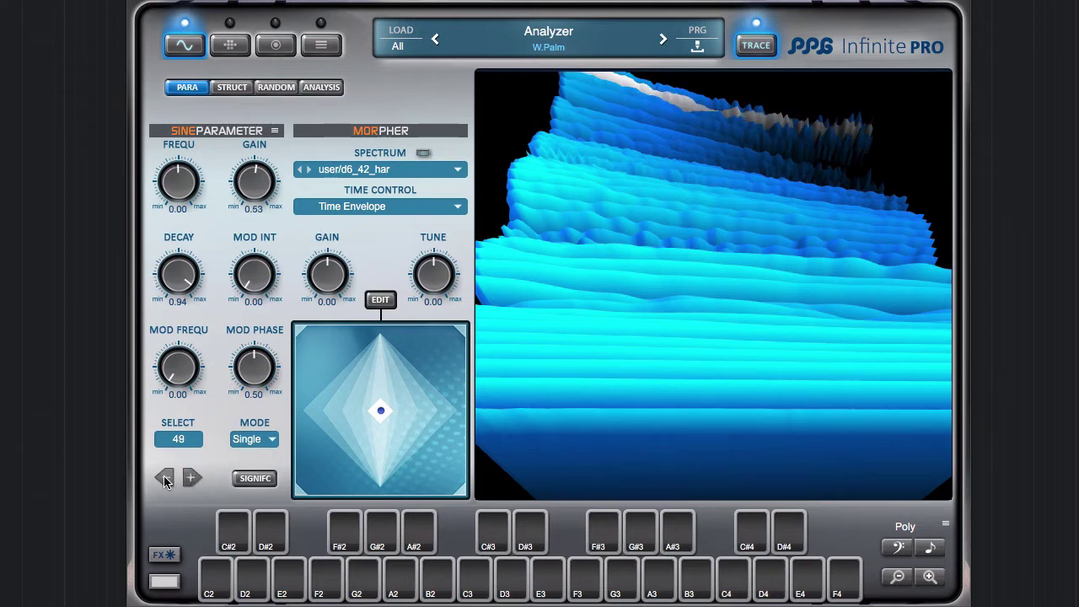
click(165, 477)
click(165, 478)
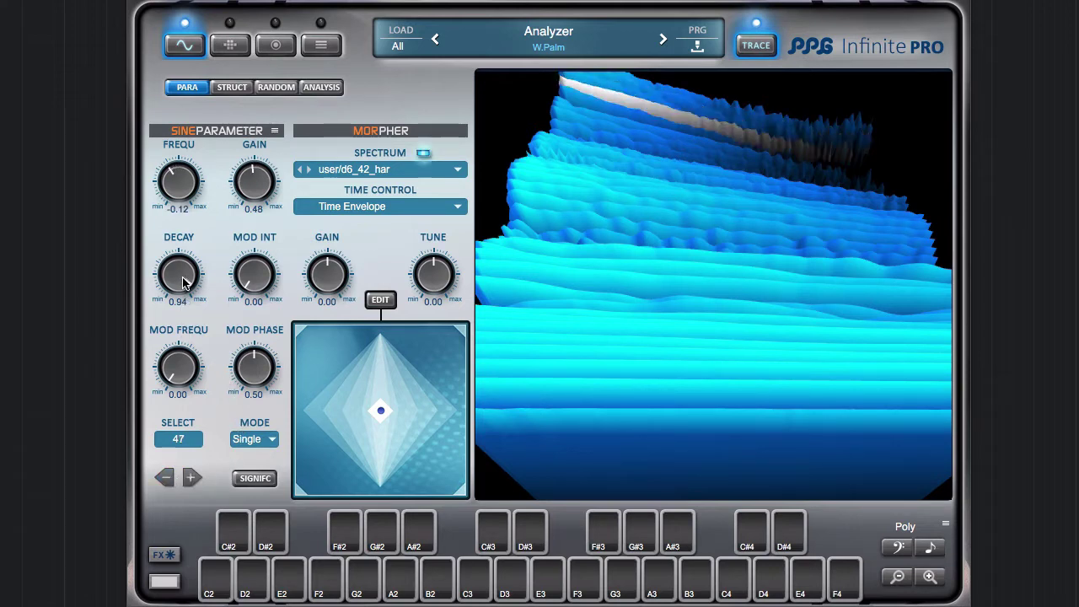
scroll(185, 275, up, 2)
scroll(185, 277, down, 3)
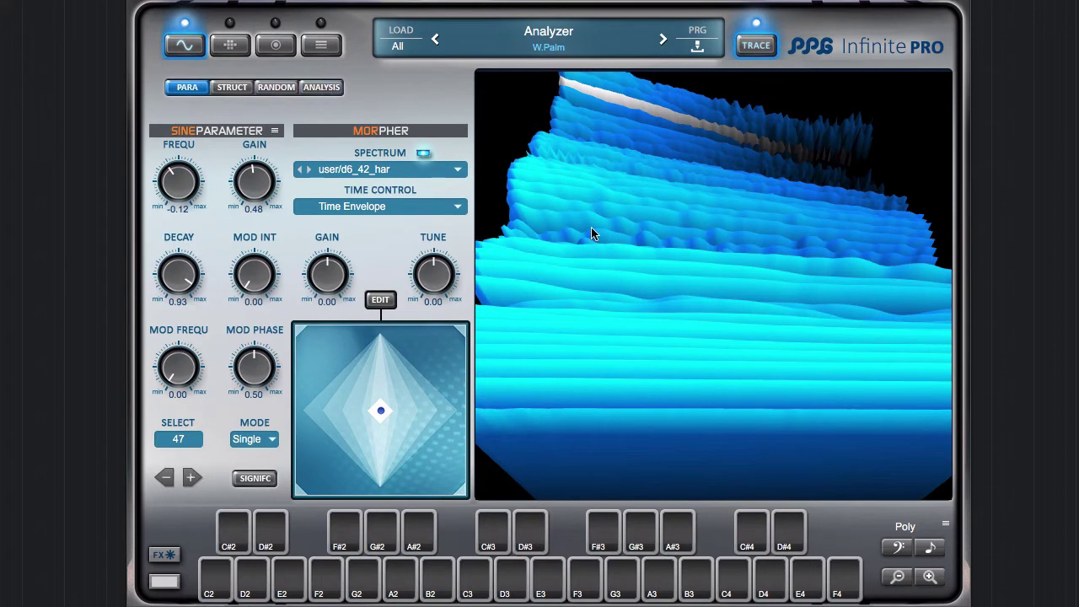
drag(591, 230, 597, 264)
click(380, 300)
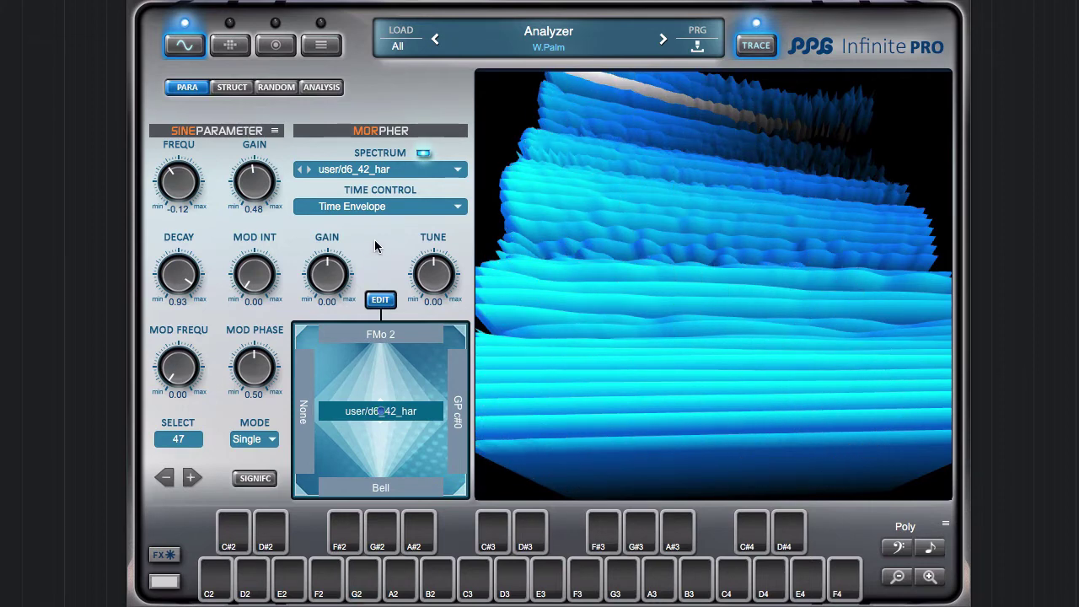
click(322, 87)
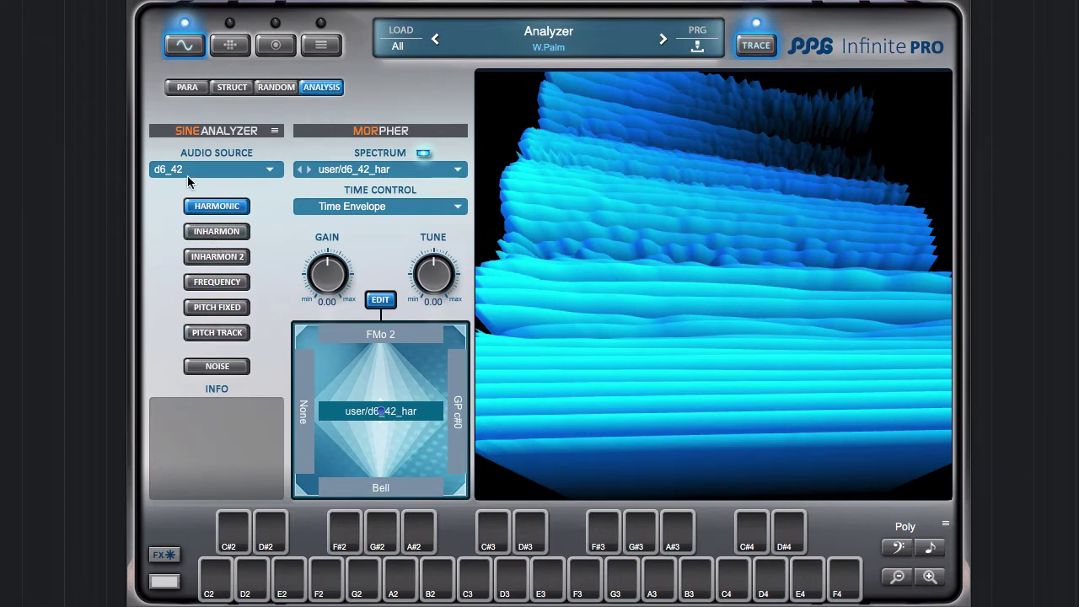
click(229, 234)
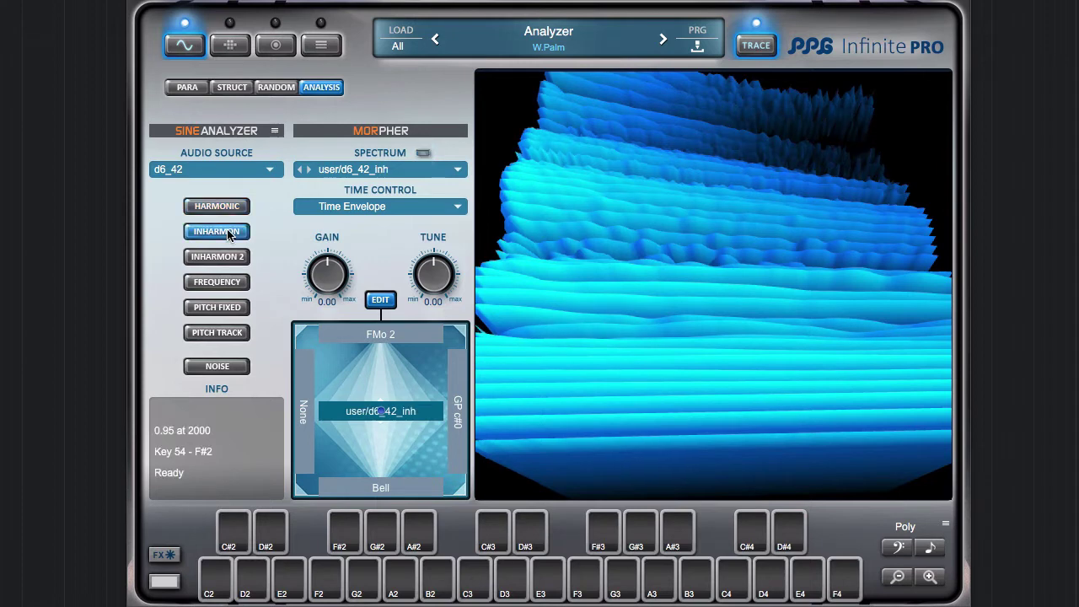
click(219, 260)
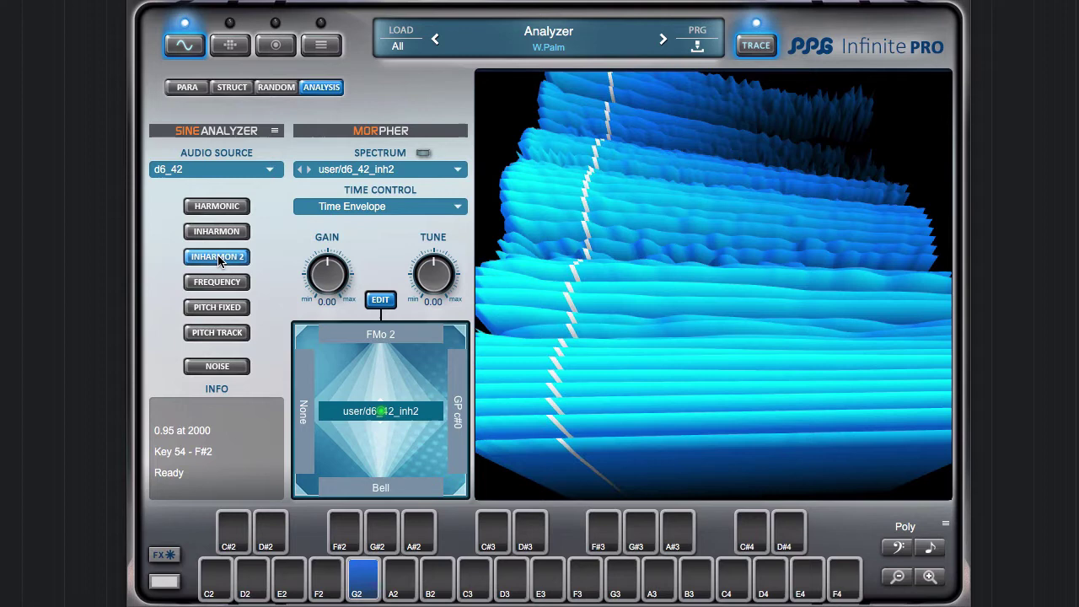
click(217, 284)
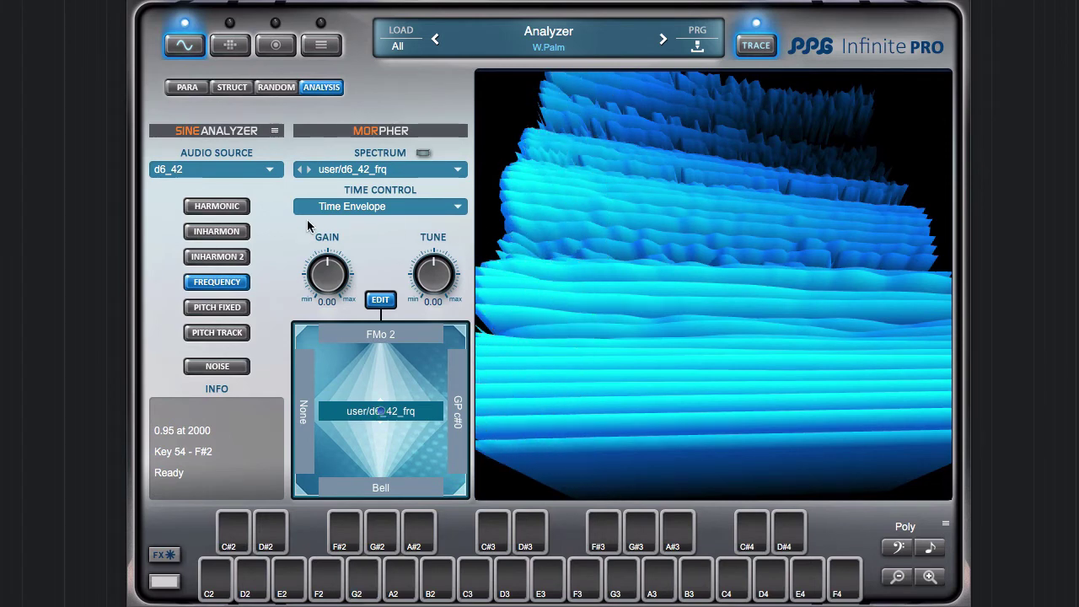
click(236, 208)
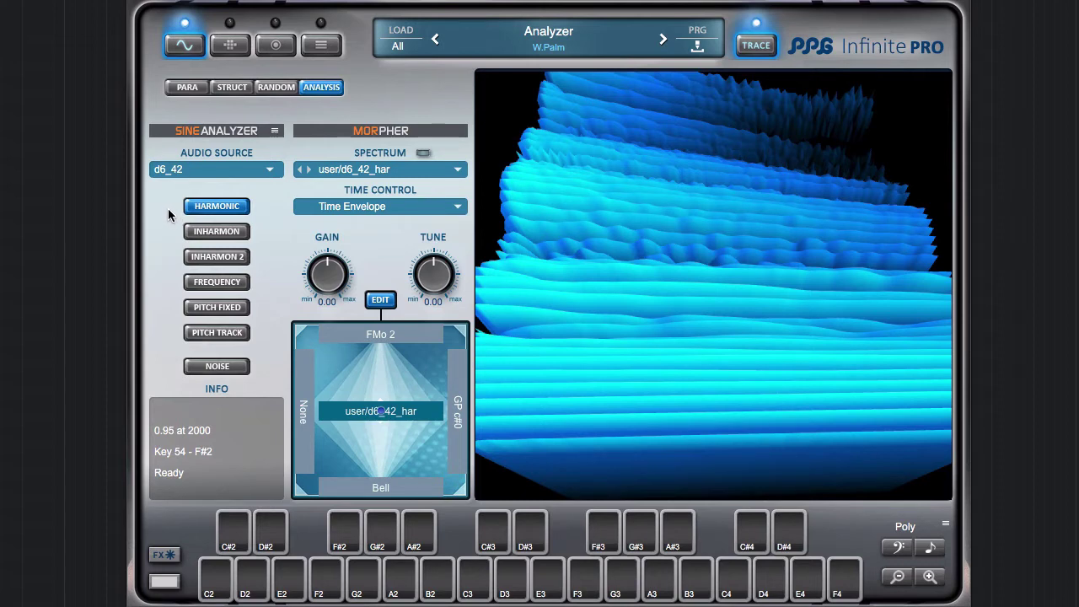
Load glocke1.wav as the Sine Analyzer's audio source, creating user/glocke1_har
click(209, 173)
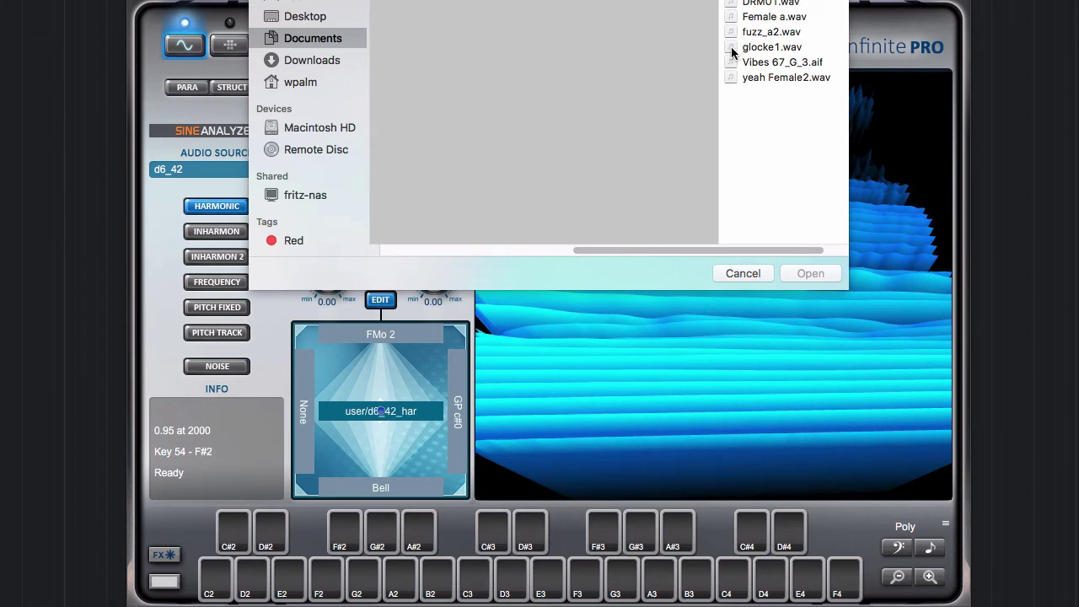
click(731, 47)
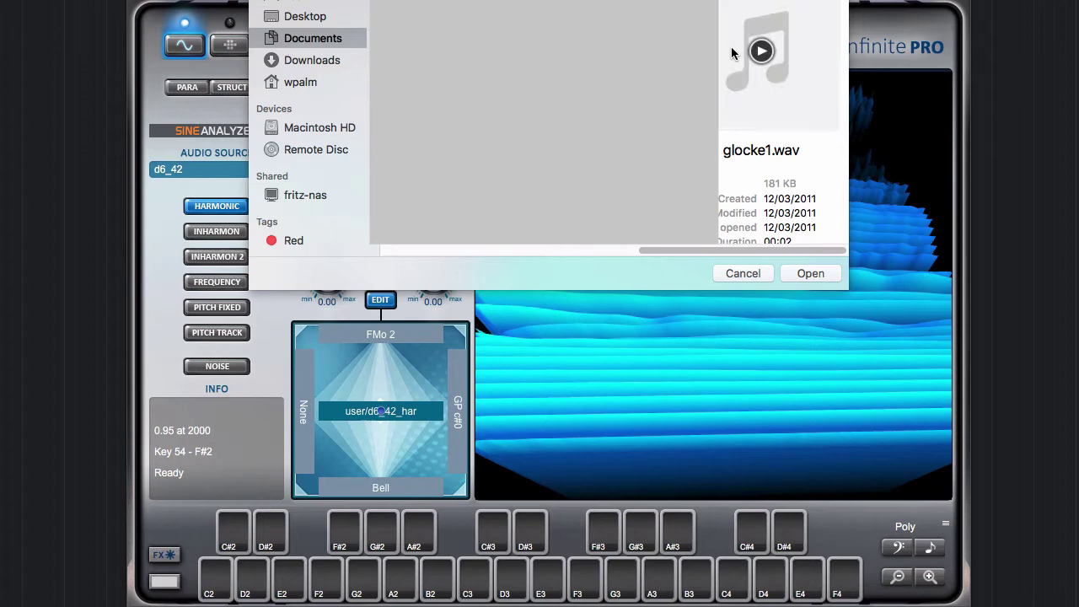
click(811, 274)
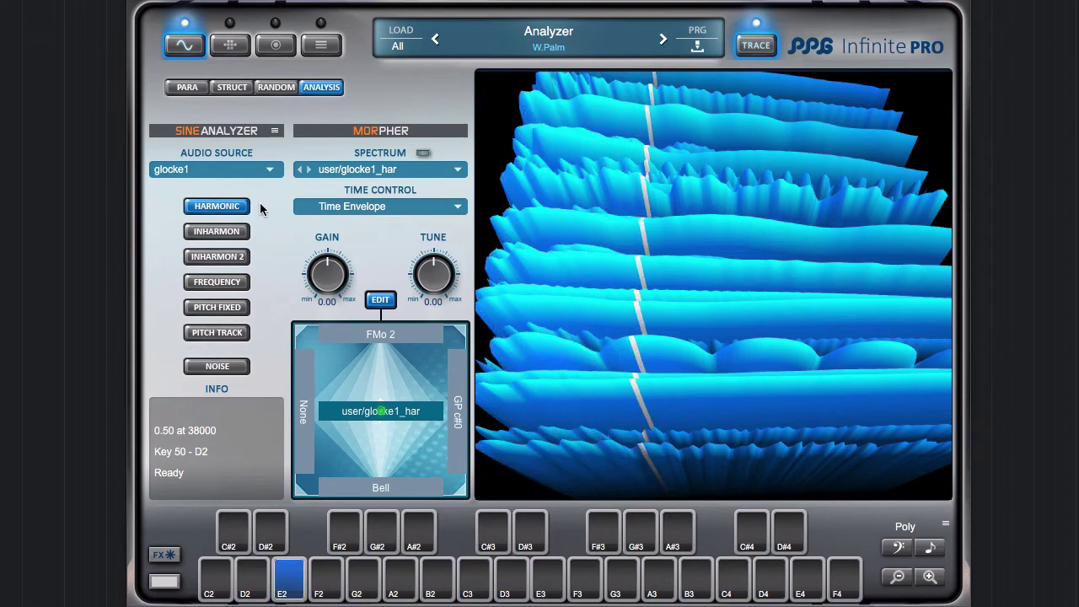
Re-analyze glocke1 in Inharmon, then Inharmon 2 mode, giving user/glocke1_inh2
mouse_move(506, 230)
mouse_down()
mouse_move(605, 231)
mouse_move(605, 255)
mouse_move(603, 216)
mouse_up()
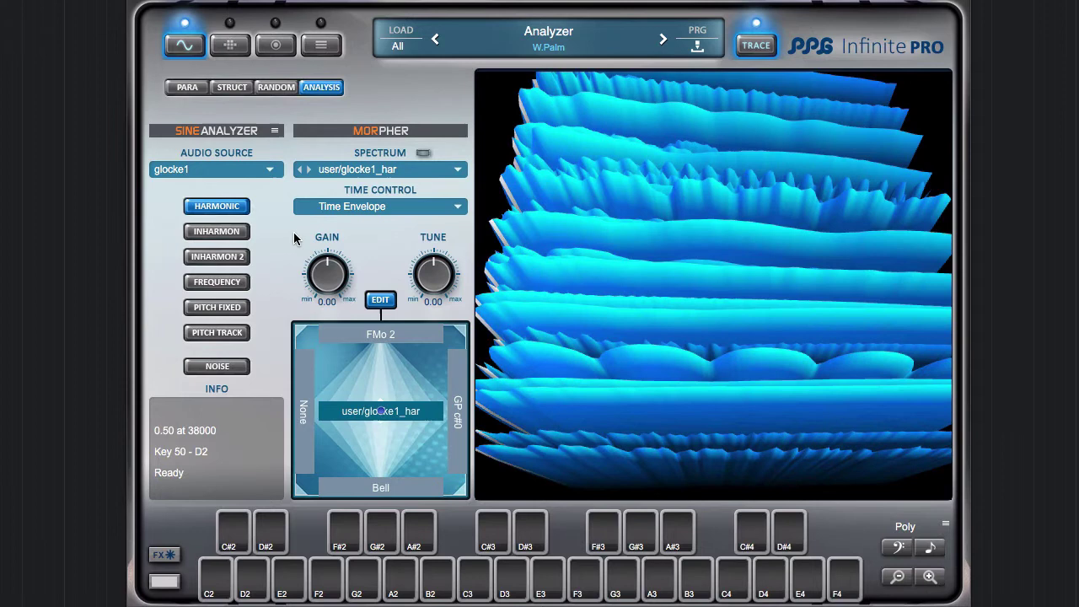
click(237, 233)
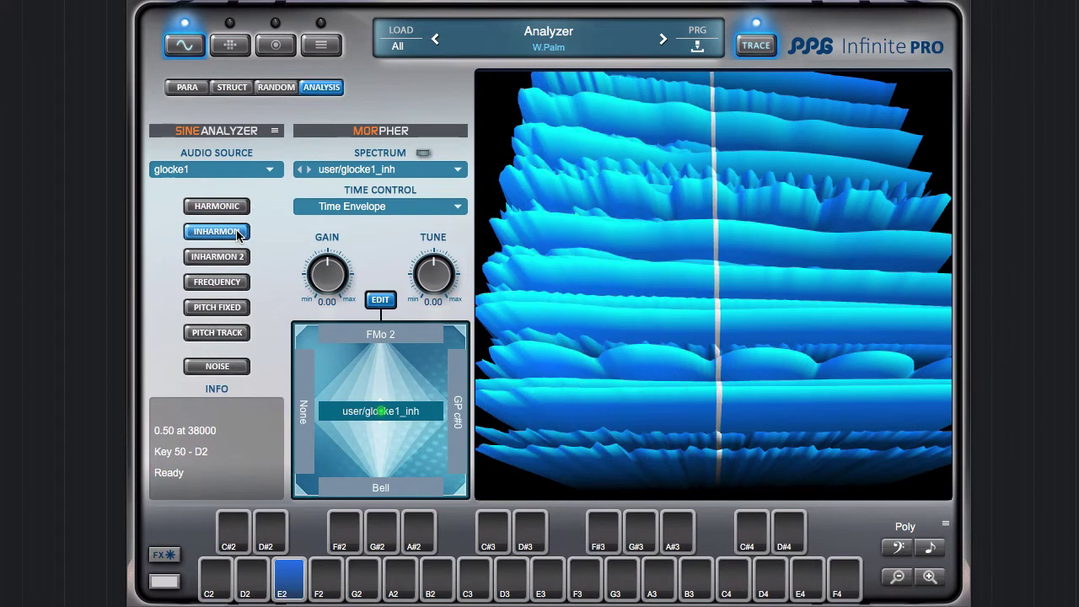
click(235, 260)
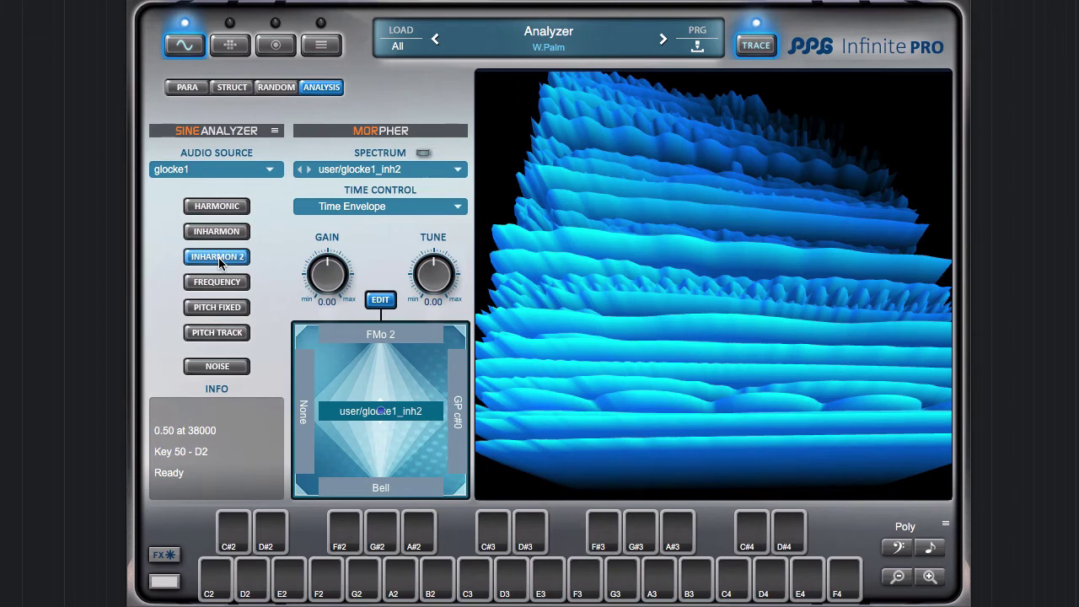
Select partial 1, then step up to partial 6 (Frequ 0.43, Gain 0.85, Decay 0.95)
click(187, 88)
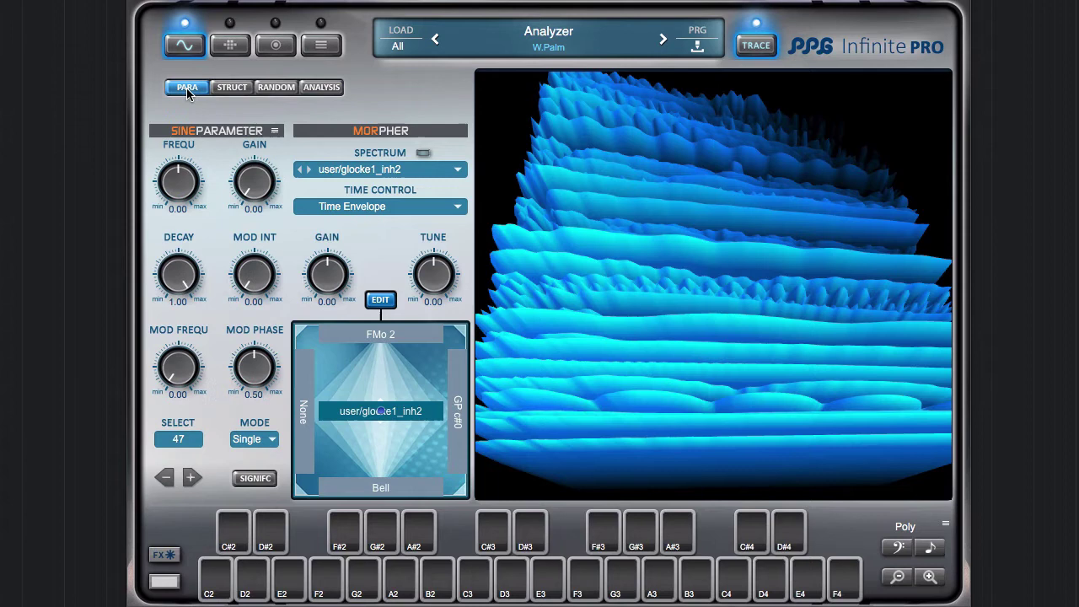
drag(192, 442, 190, 545)
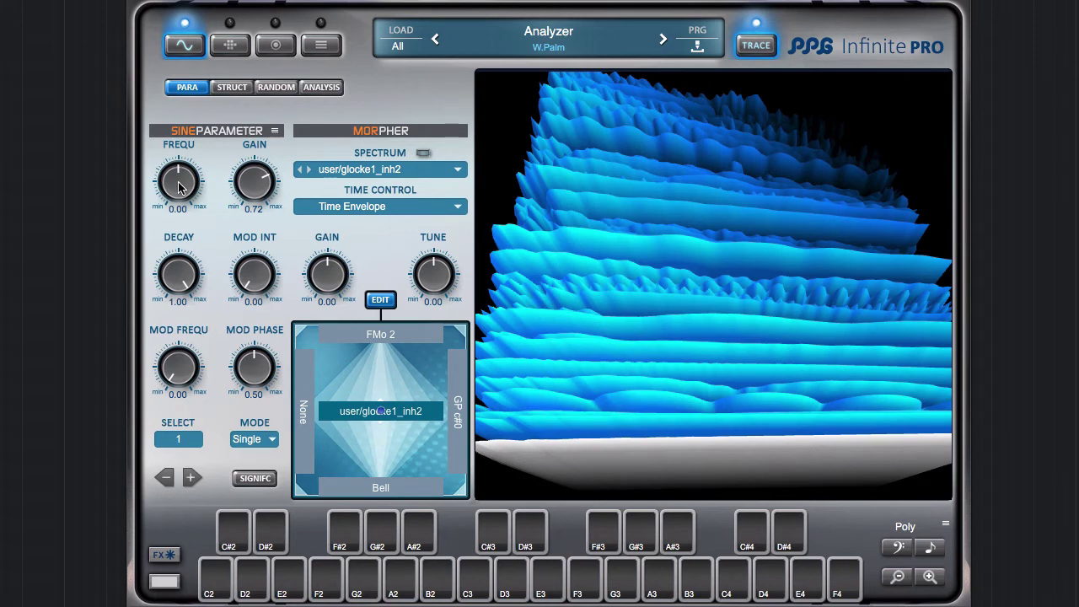
click(192, 477)
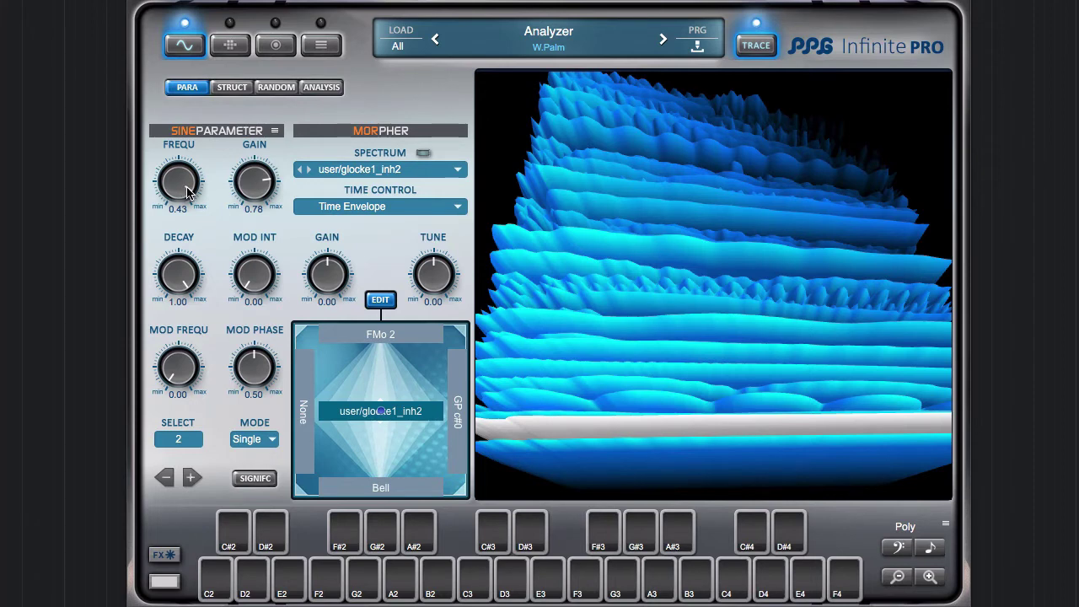
click(191, 478)
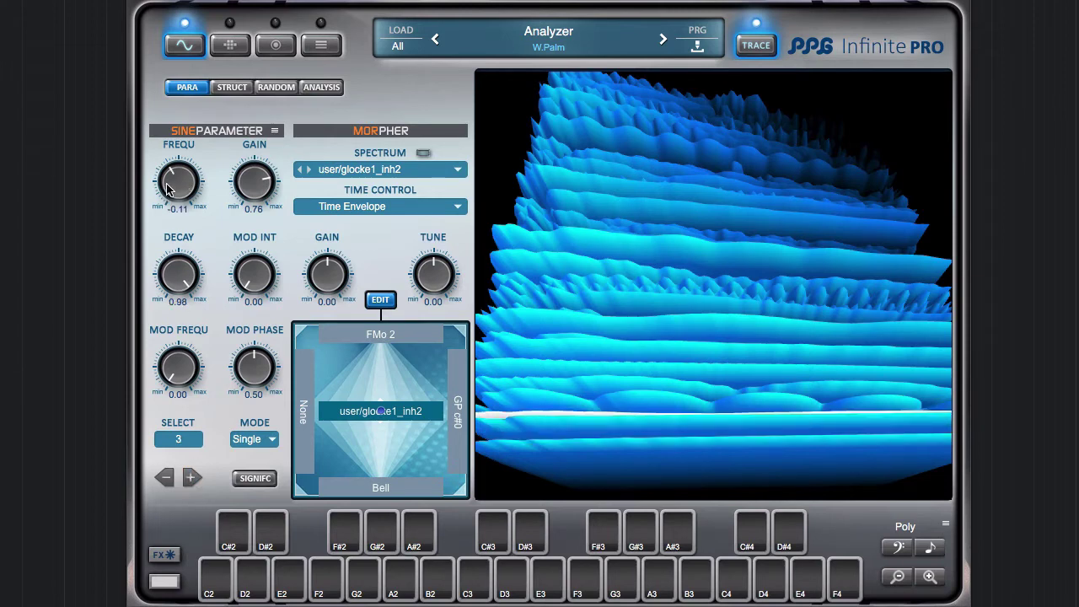
click(194, 479)
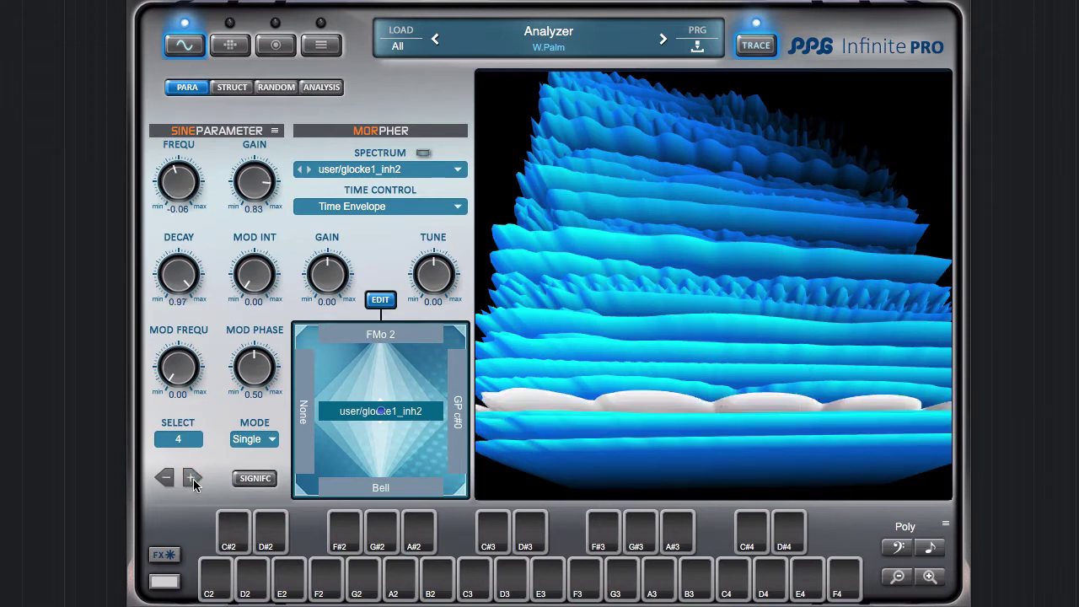
click(193, 479)
click(193, 479)
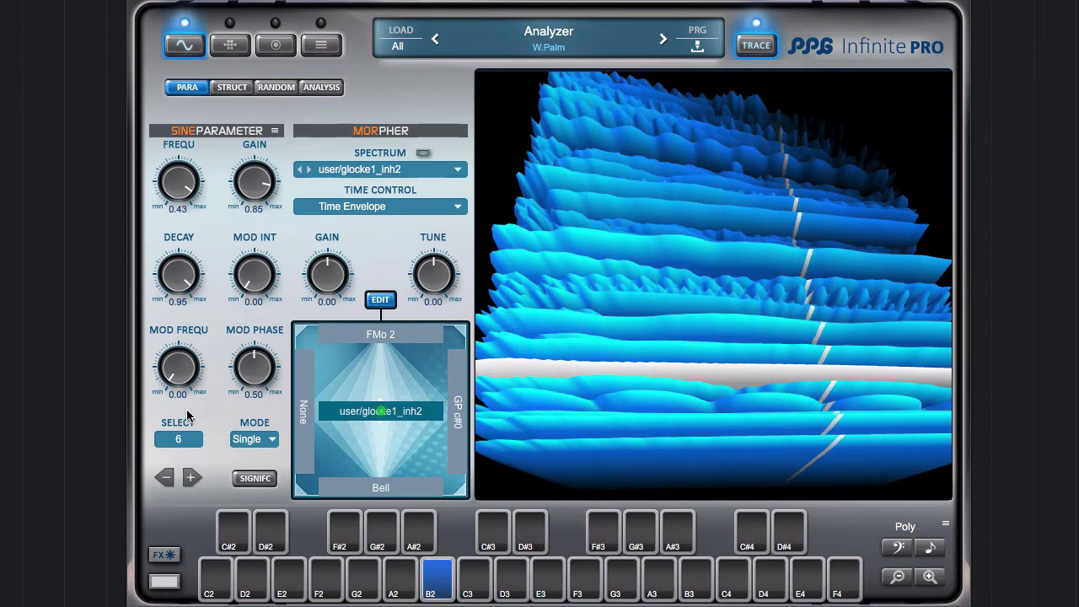
click(255, 438)
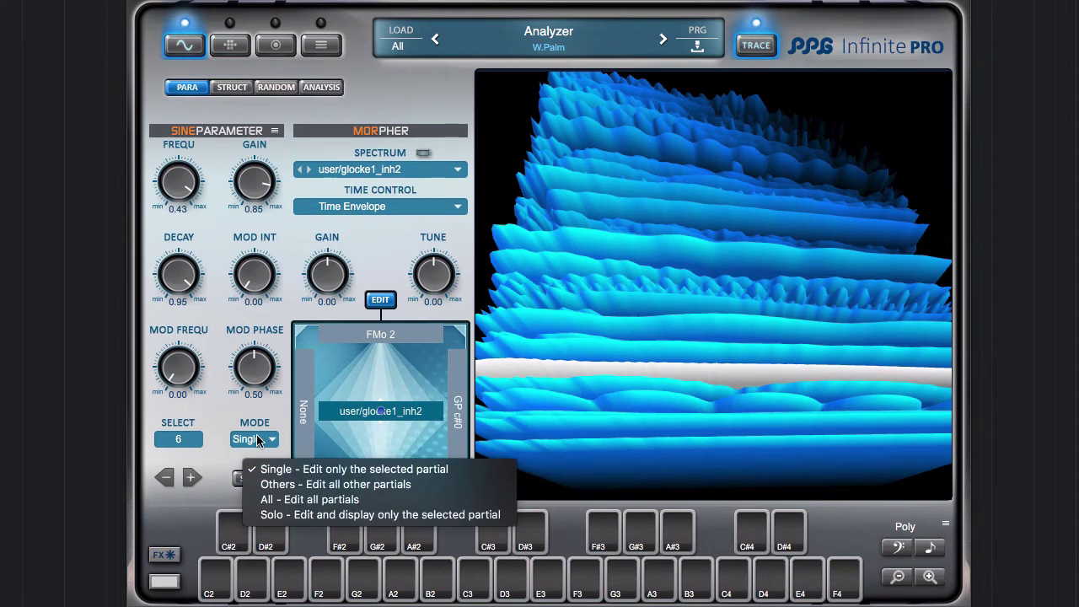
click(272, 516)
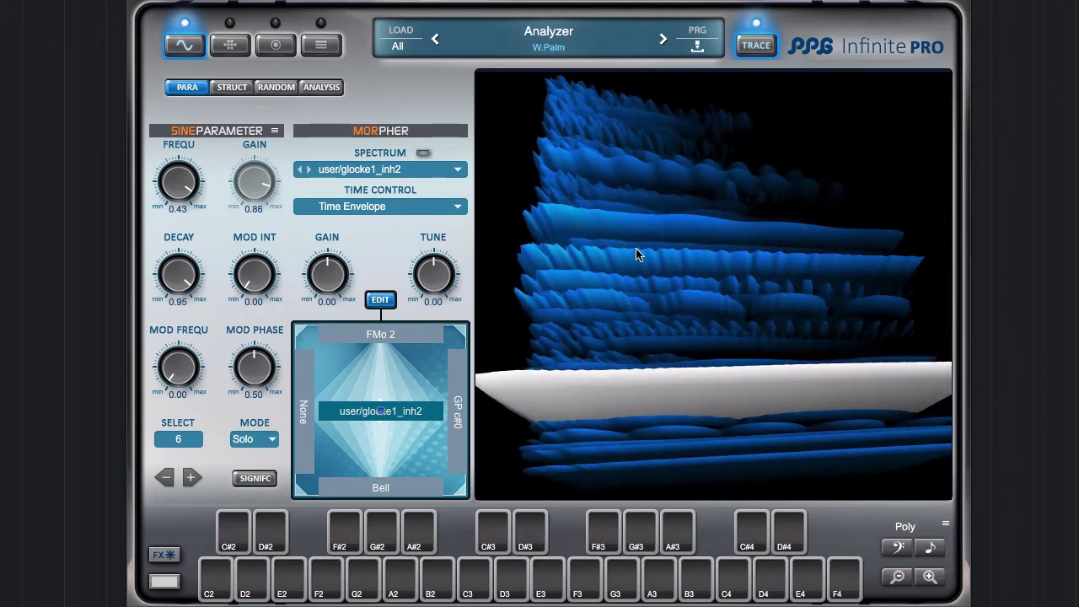
click(165, 478)
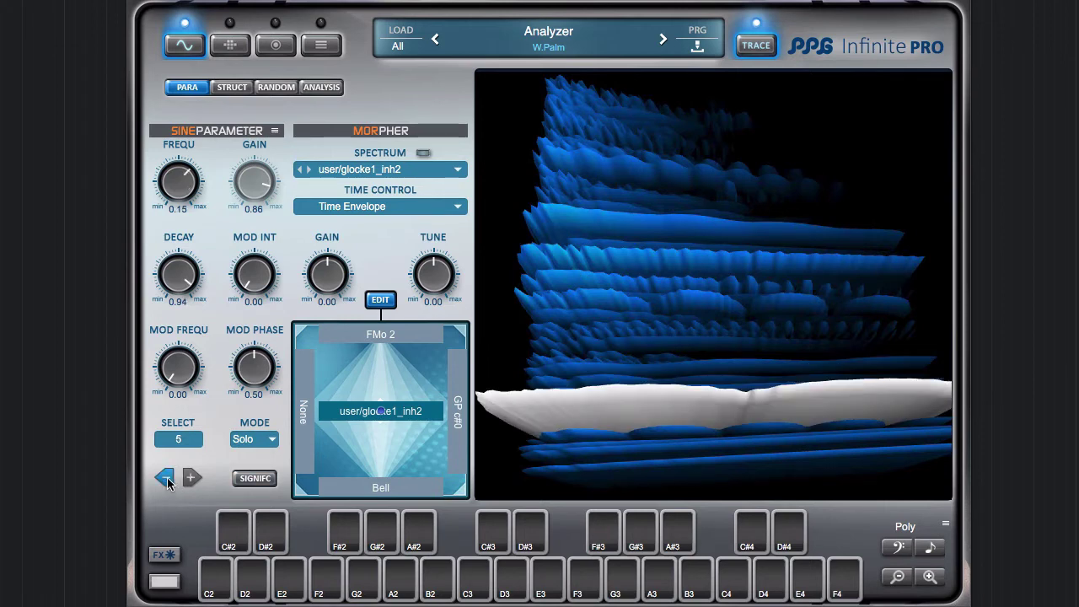
click(168, 479)
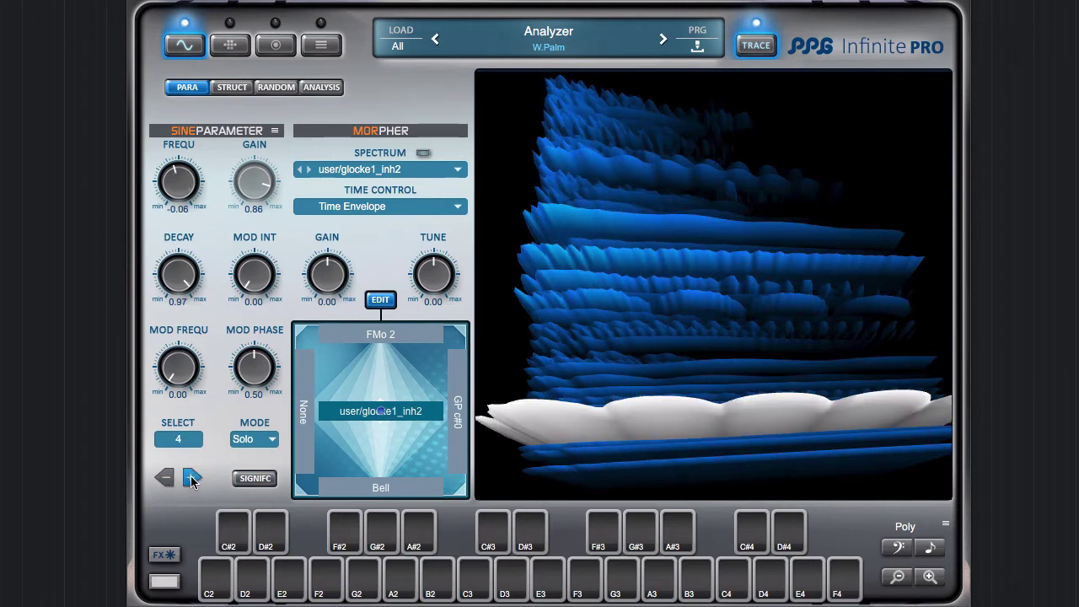
click(192, 478)
click(191, 478)
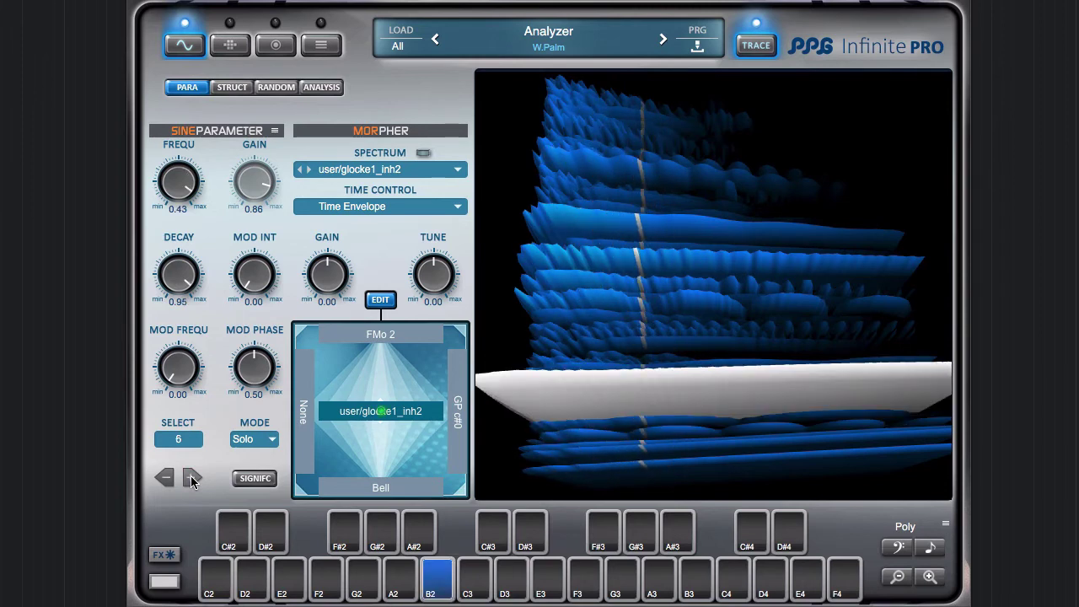
click(191, 477)
click(191, 477)
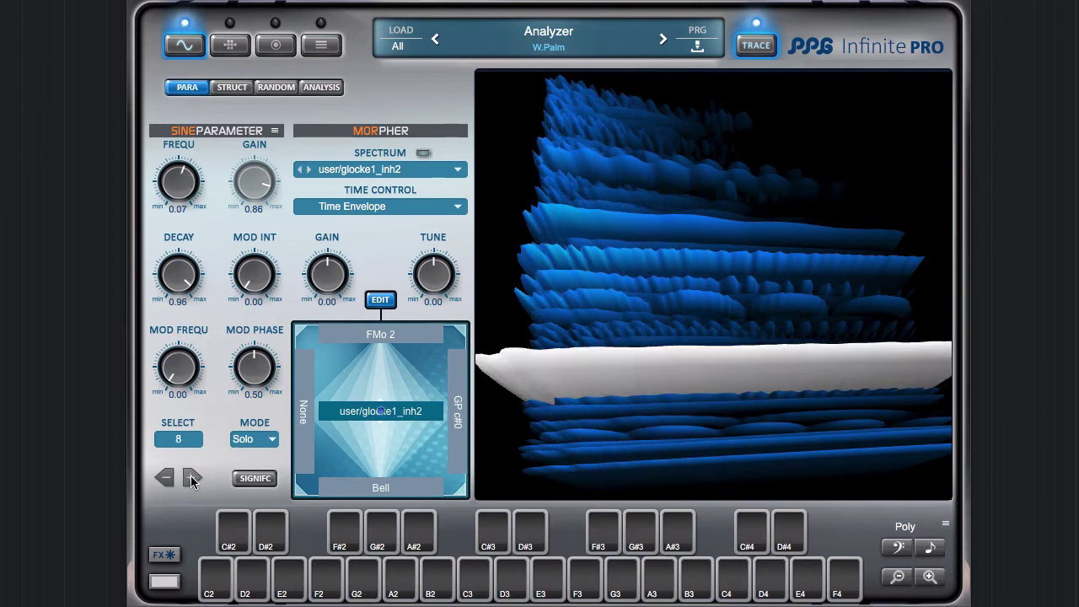
click(191, 477)
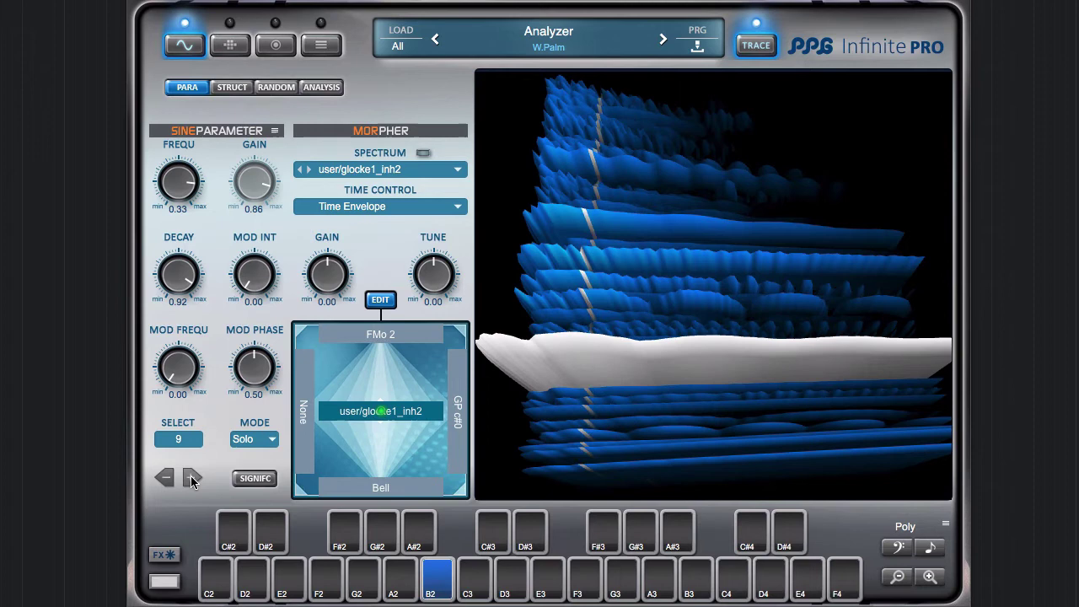
click(192, 477)
click(192, 477)
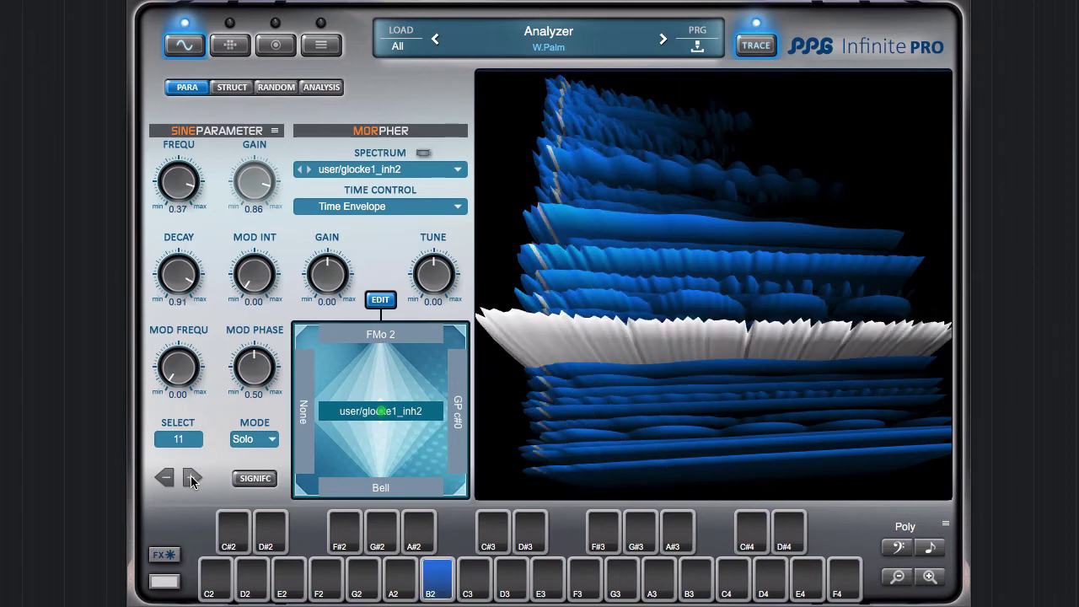
click(192, 477)
click(192, 477)
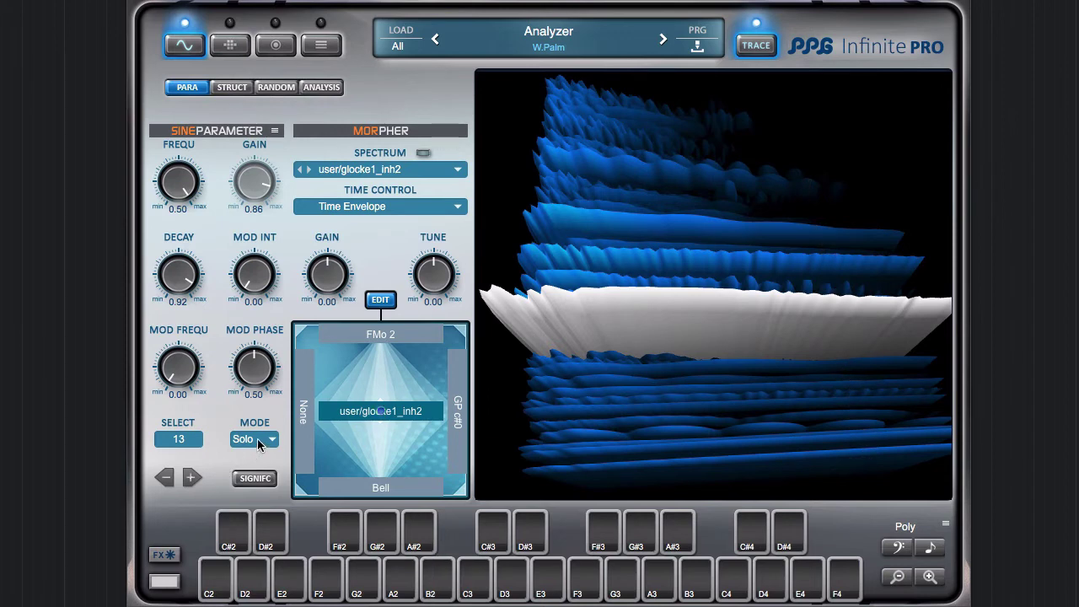
scroll(199, 436, up, 8)
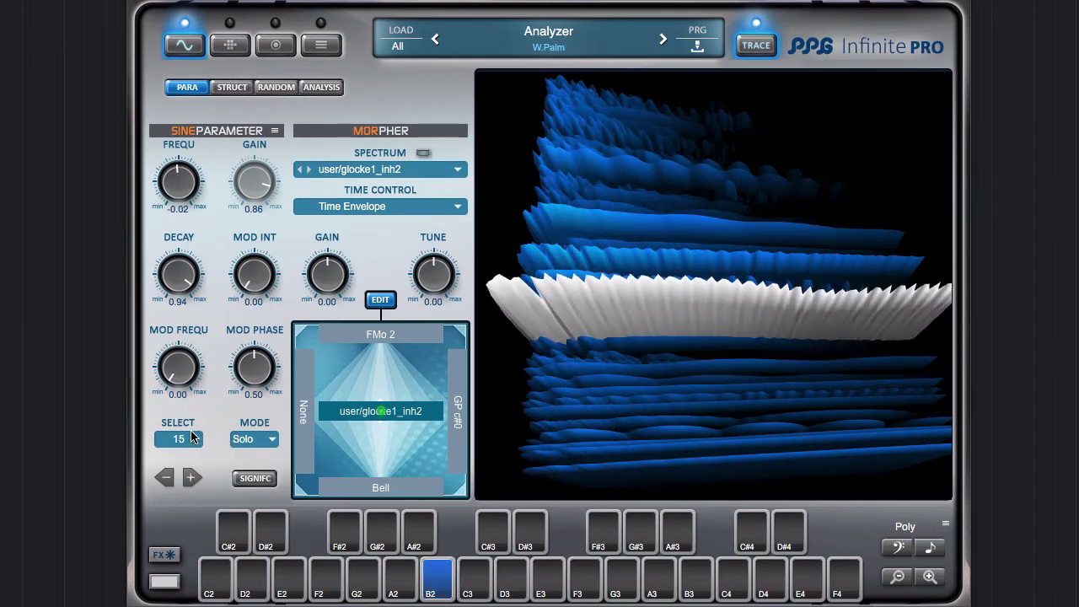
scroll(192, 436, down, 15)
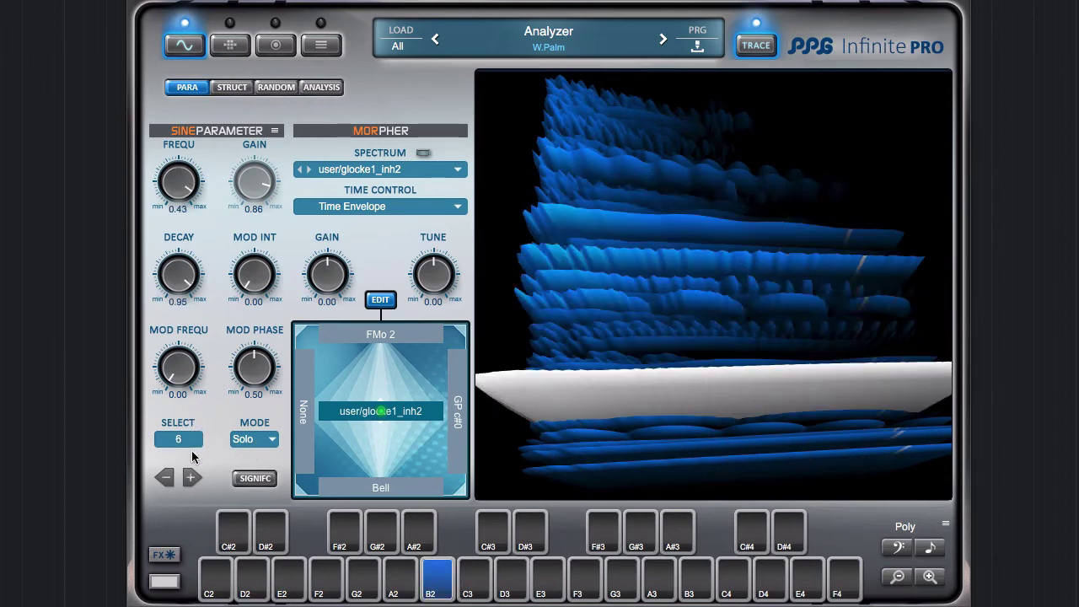
click(256, 438)
click(287, 470)
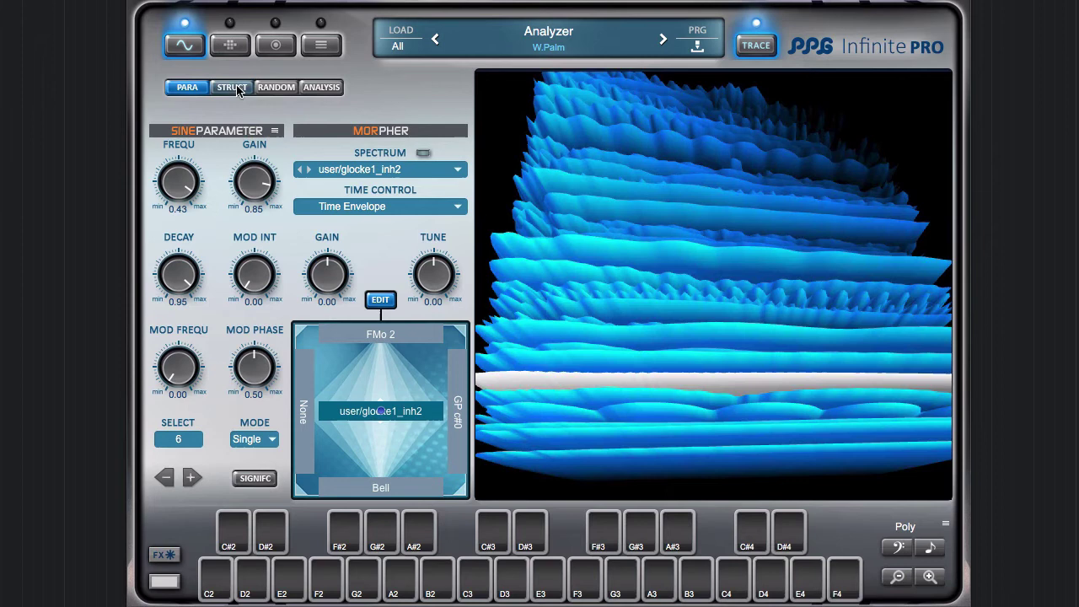
Load fuzz_a2.wav as the Sine Analyzer's audio source
click(324, 91)
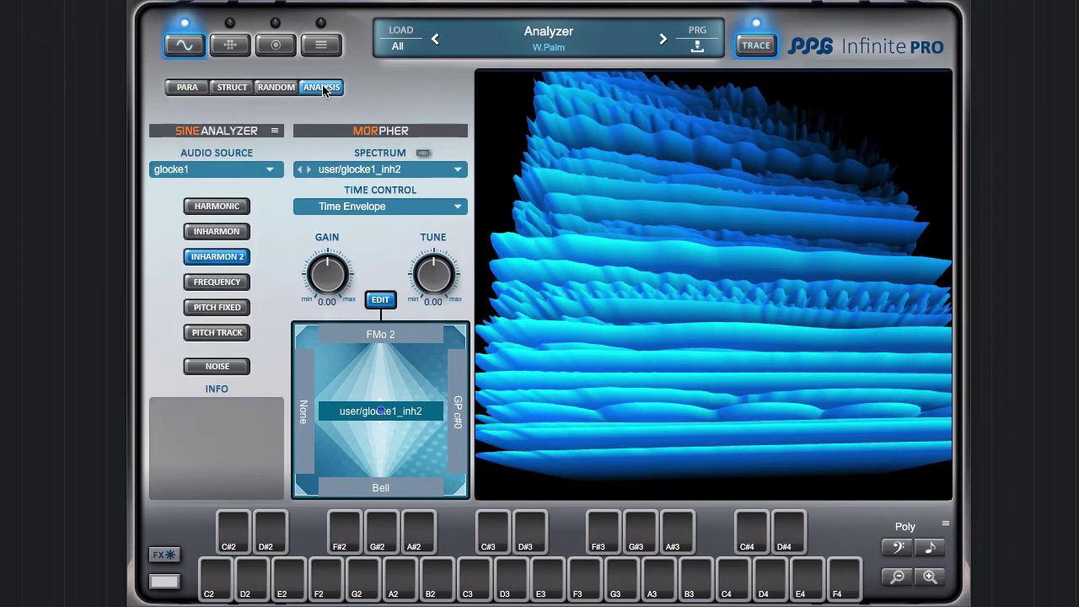
click(209, 172)
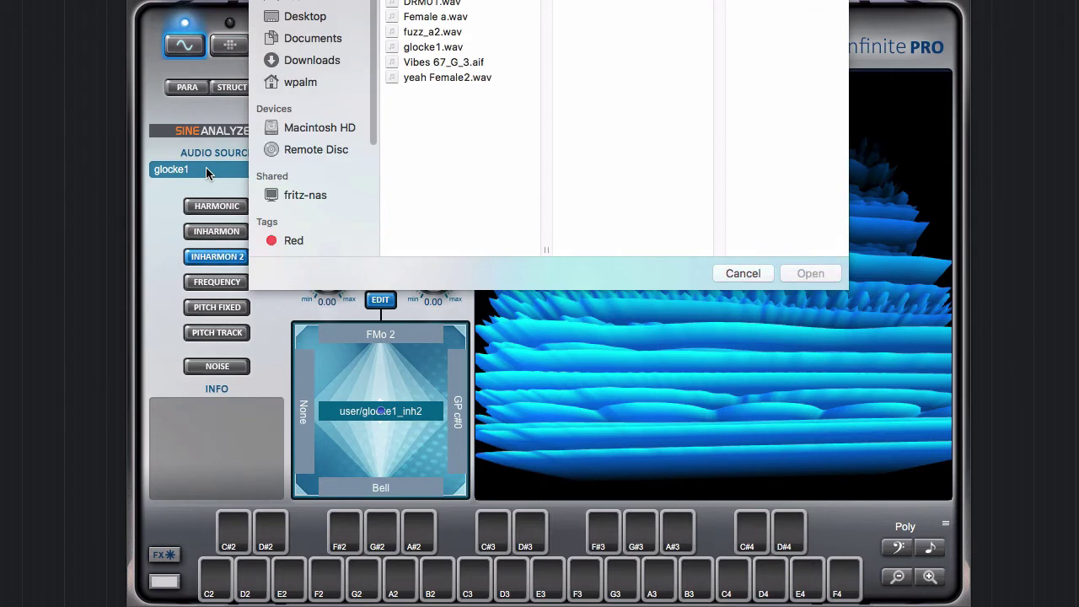
click(397, 32)
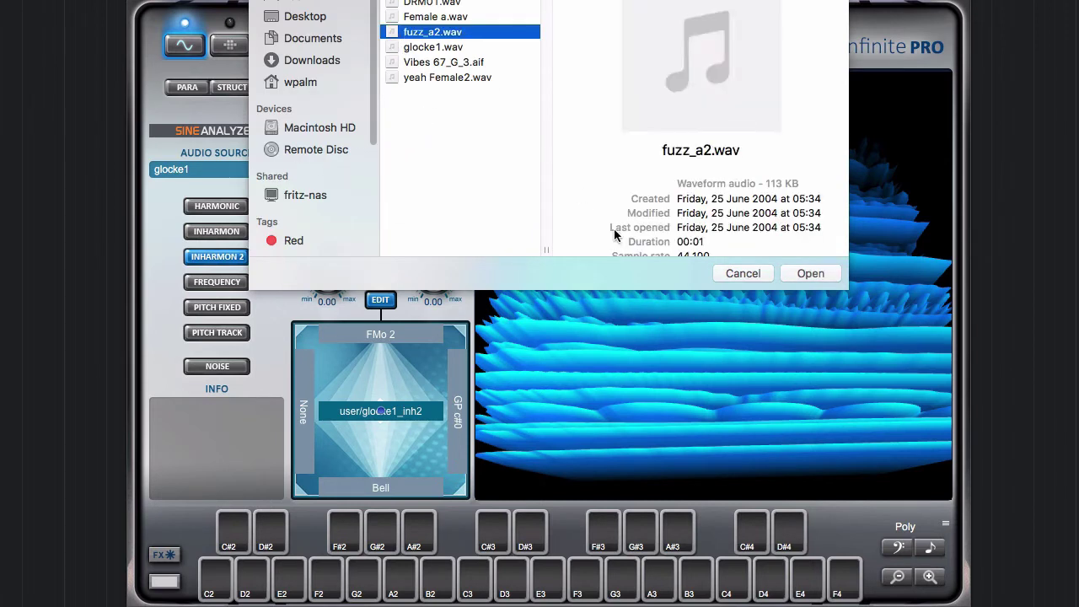
click(806, 274)
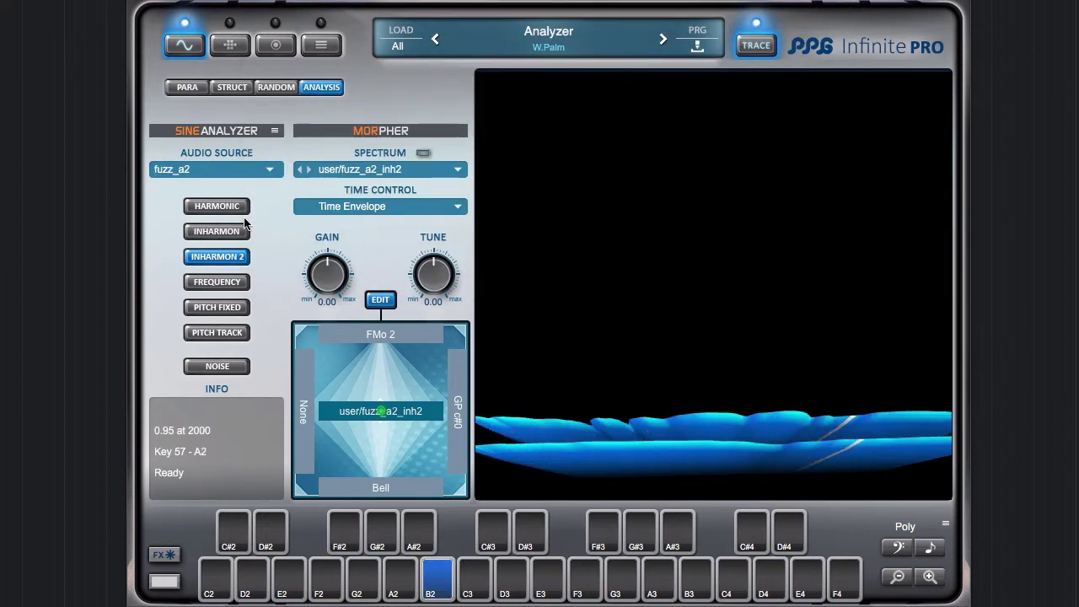
Resynthesize fuzz_a2 in Harmonic, Inharmon, Inharmon 2 and Frequency modes, ending at user/fuzz_a2_frq
click(217, 207)
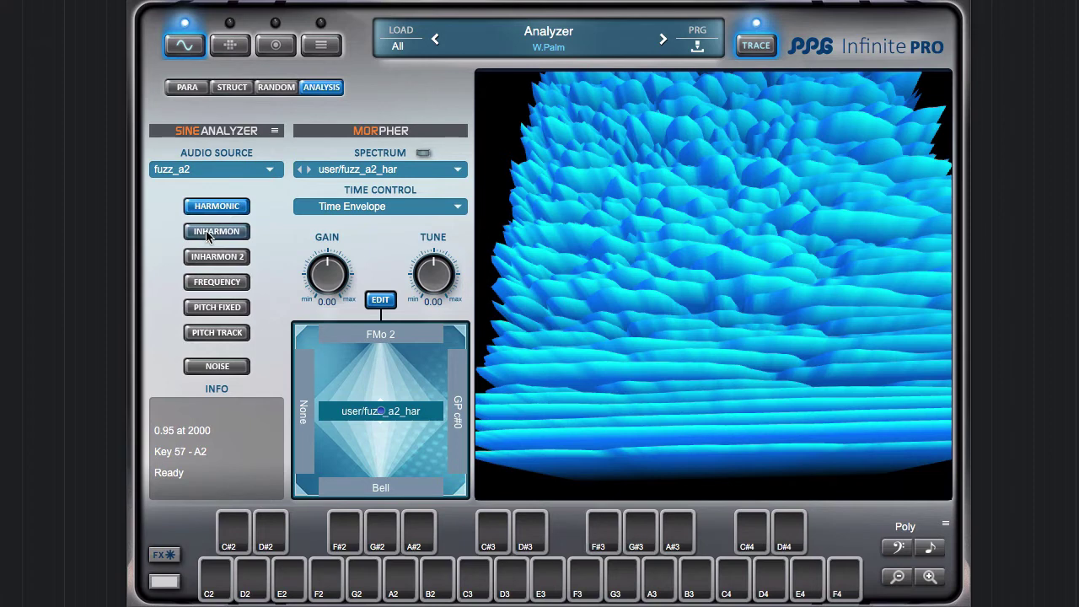
click(206, 234)
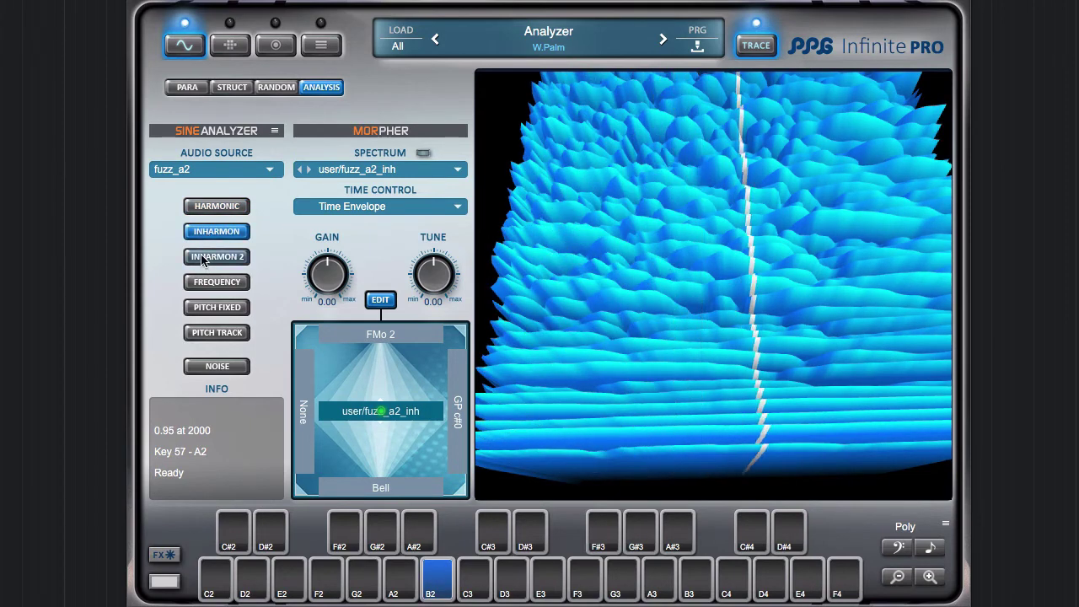
click(202, 259)
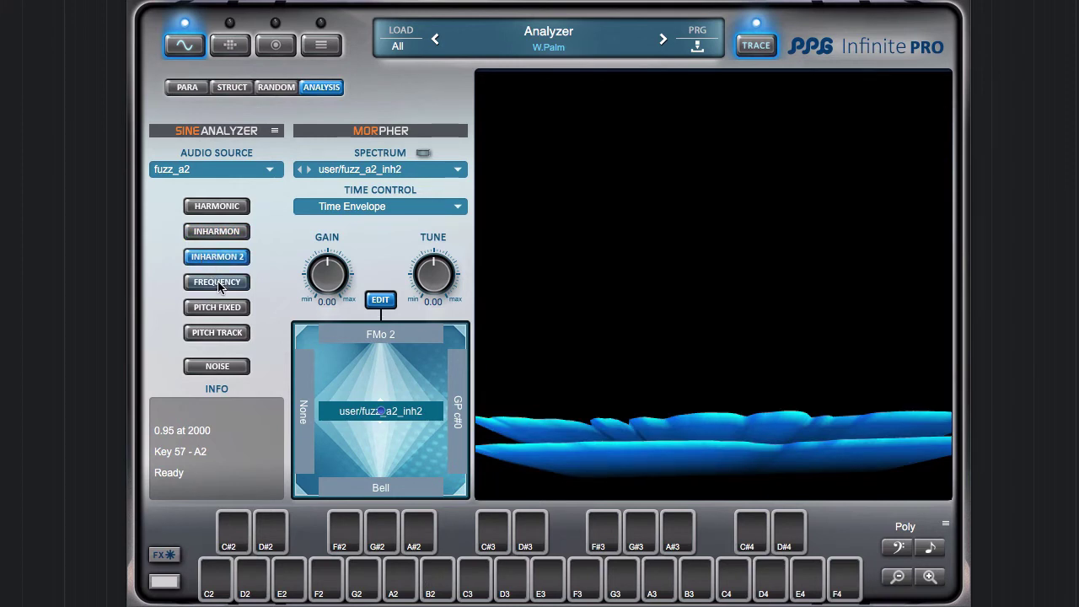
click(217, 286)
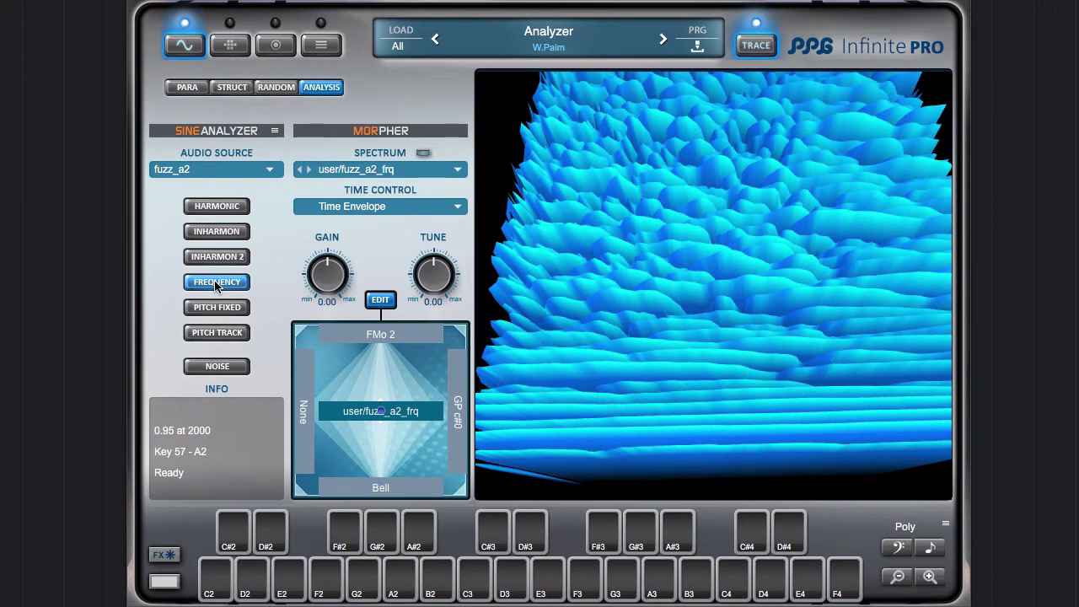
click(210, 172)
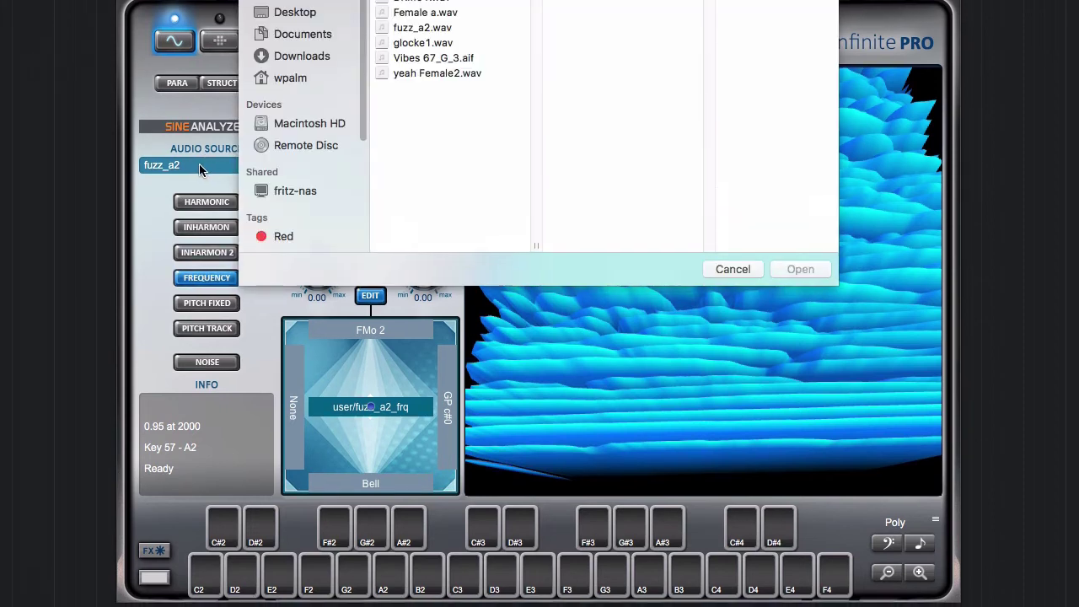
Load Vibes 67_G_3.aif and analyze it Harmonic, Inharmon, then Inharmon 2 into user/Vibes 67_G_3_inh2
click(382, 59)
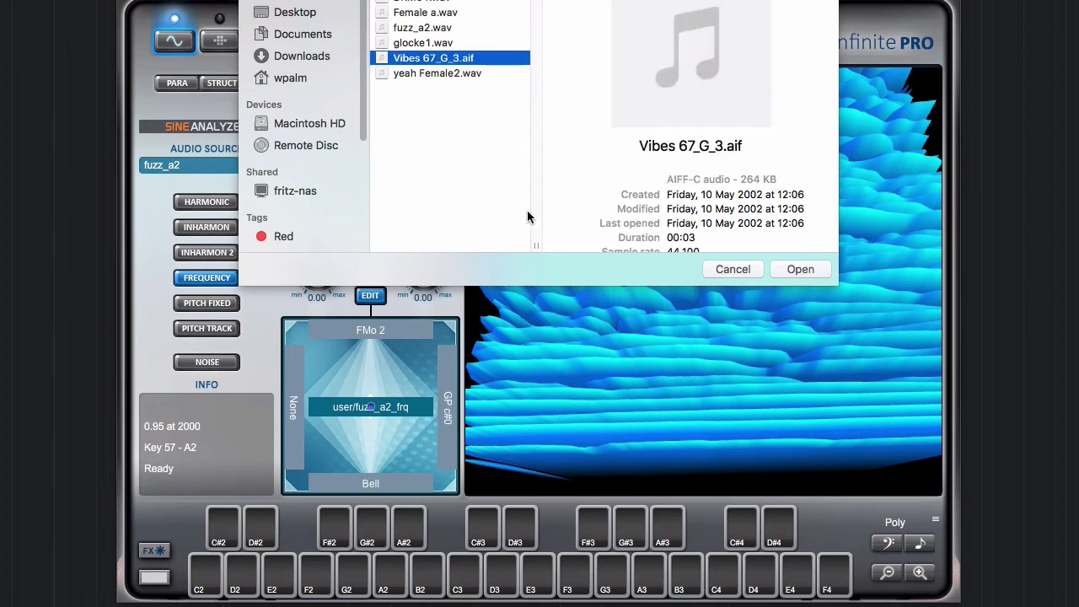
click(795, 270)
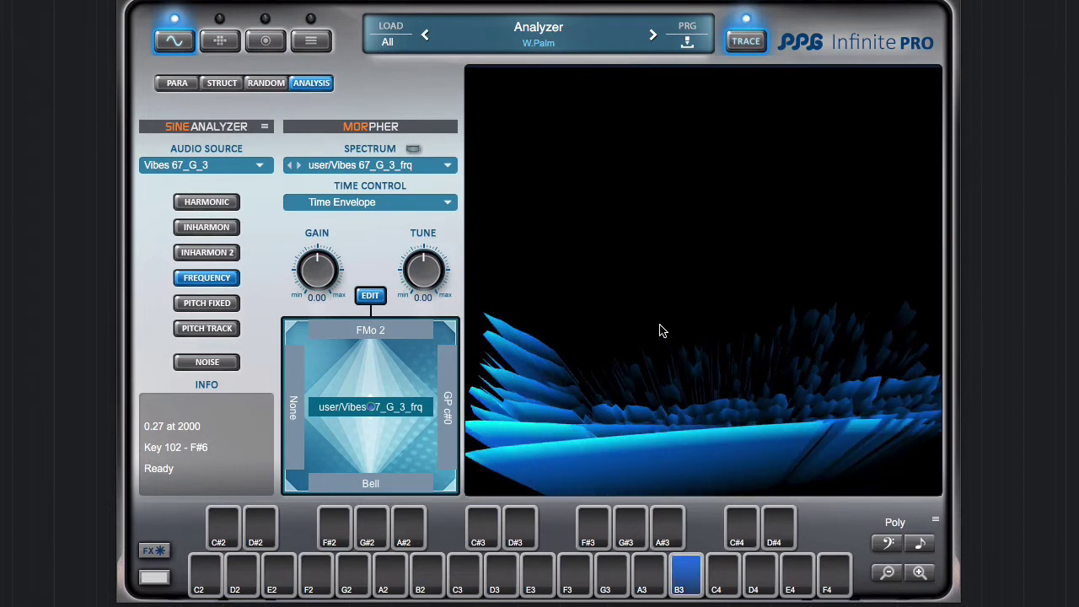
click(223, 205)
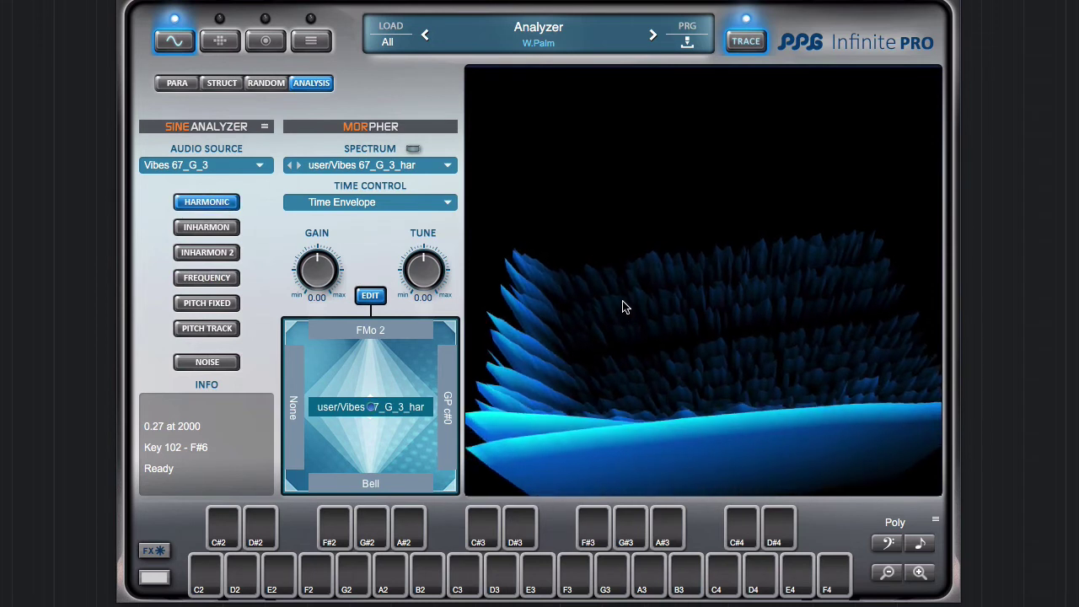
click(230, 229)
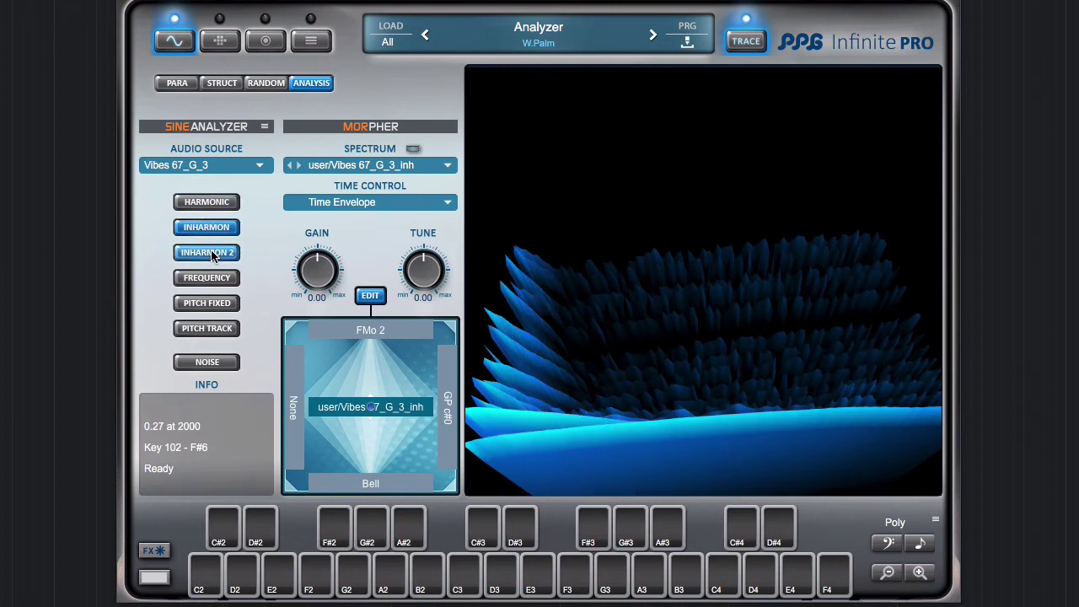
click(212, 256)
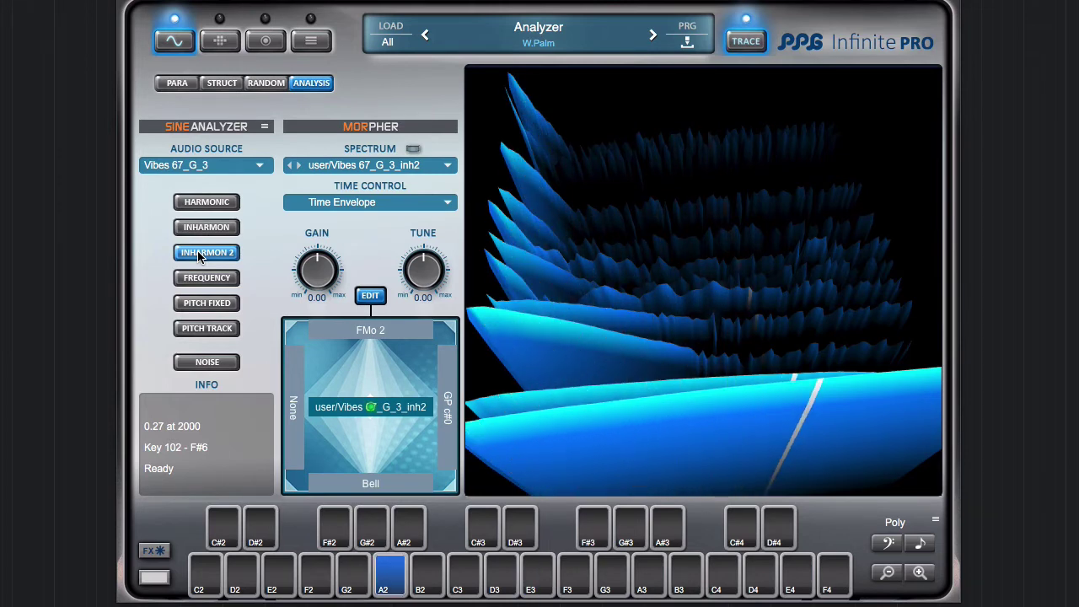
click(197, 172)
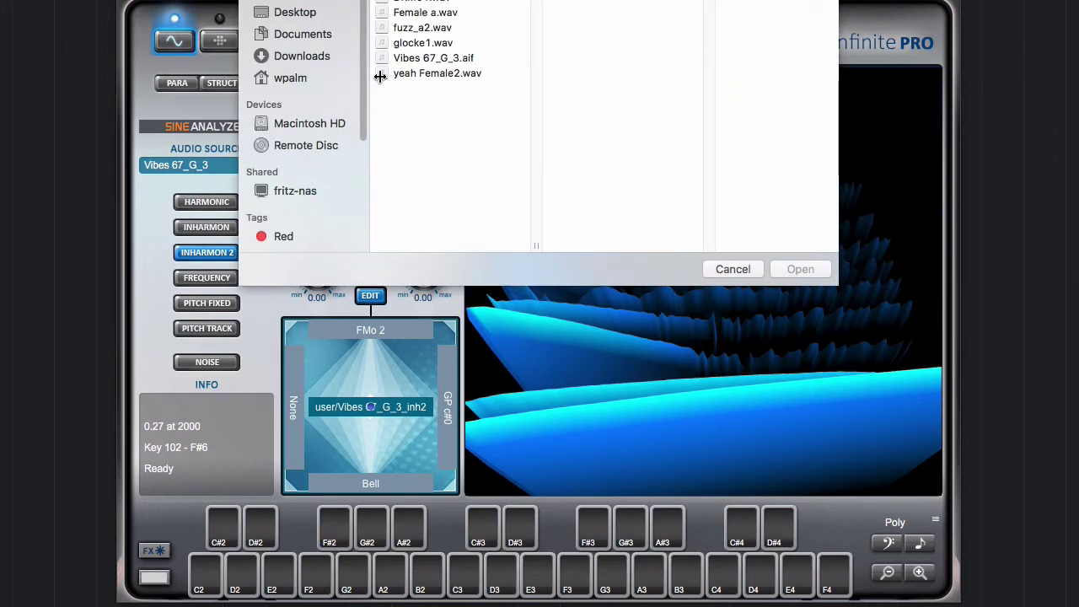
Load Female a.wav and analyze it Harmonic, then Frequency into user/Female a_frq
click(386, 15)
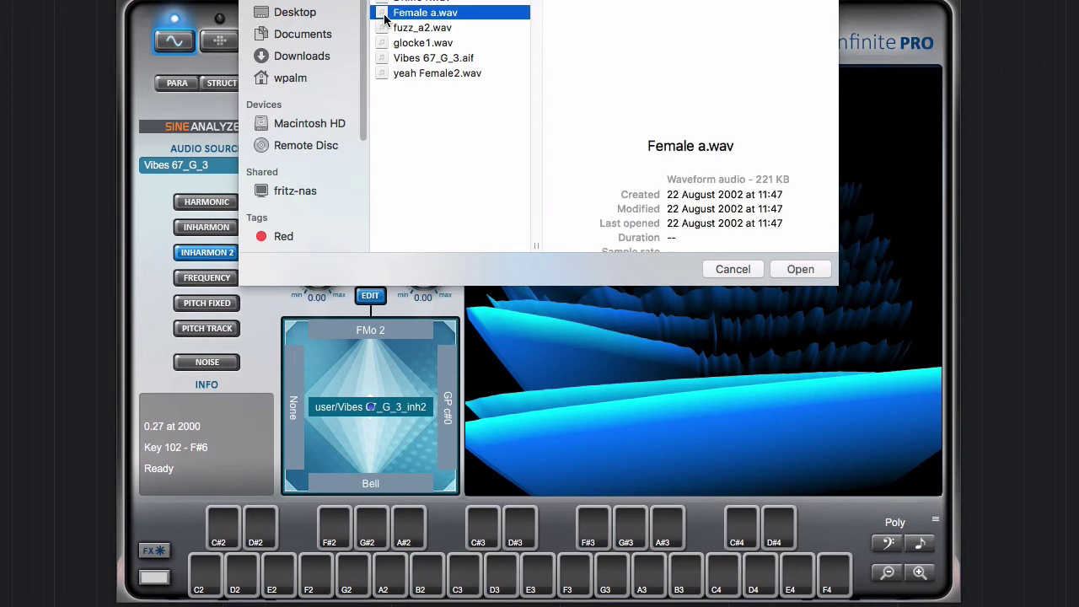
click(790, 270)
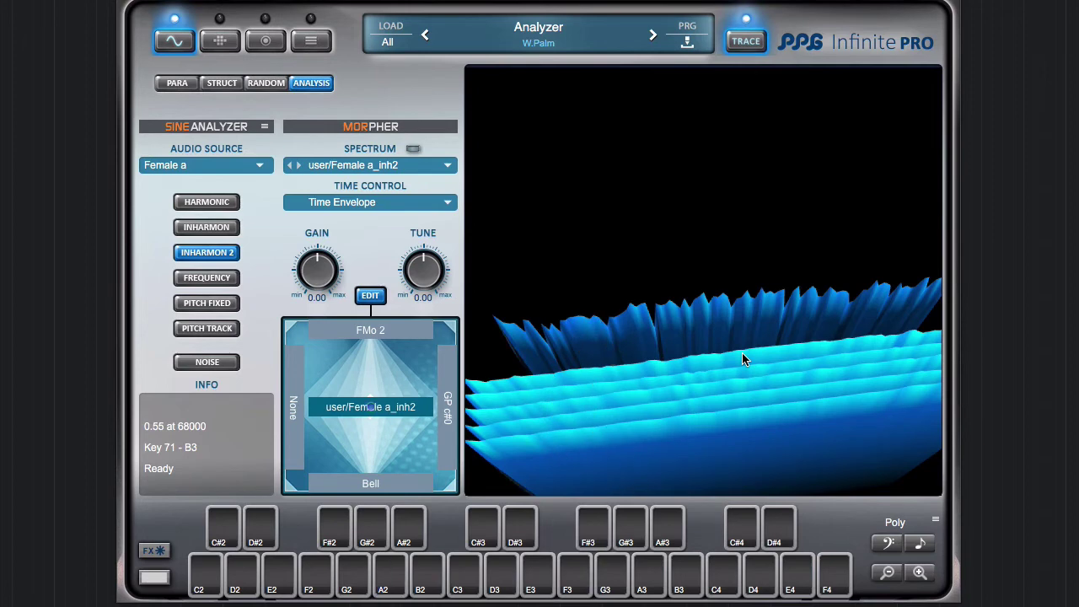
click(215, 205)
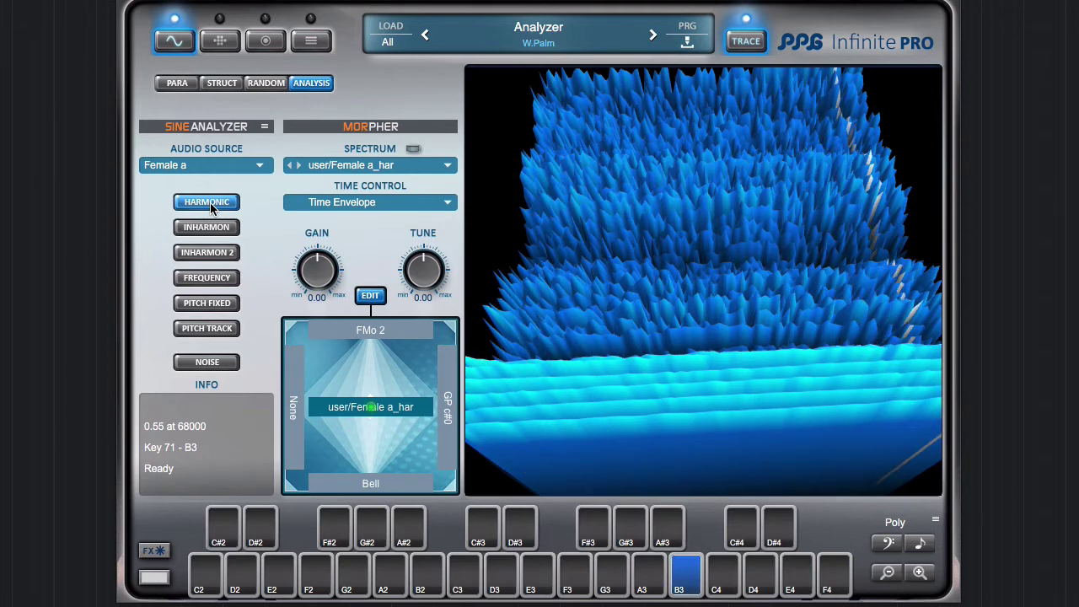
click(202, 277)
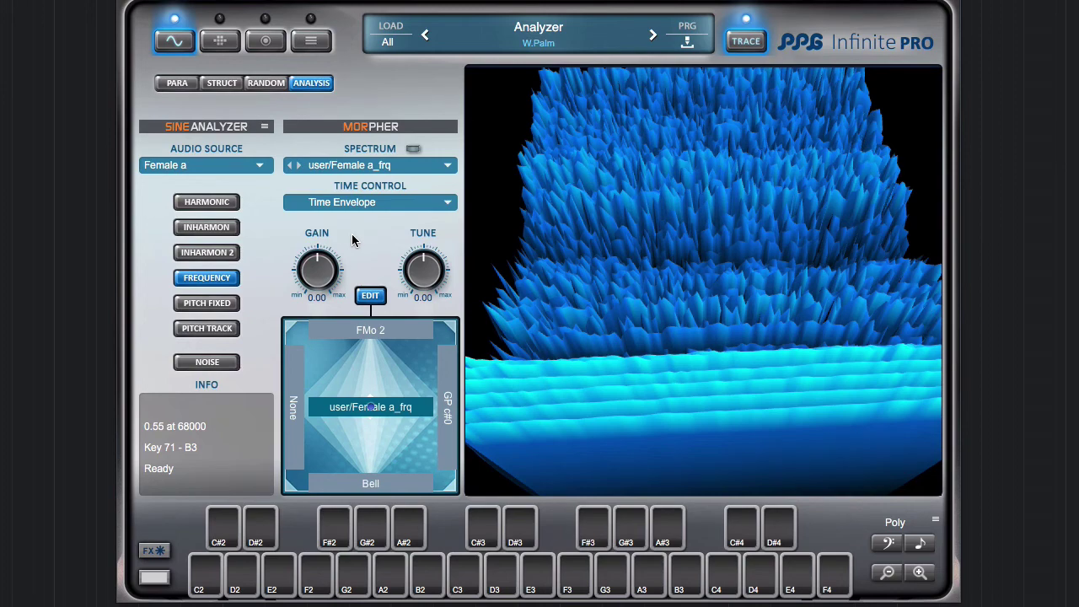
drag(728, 228, 714, 226)
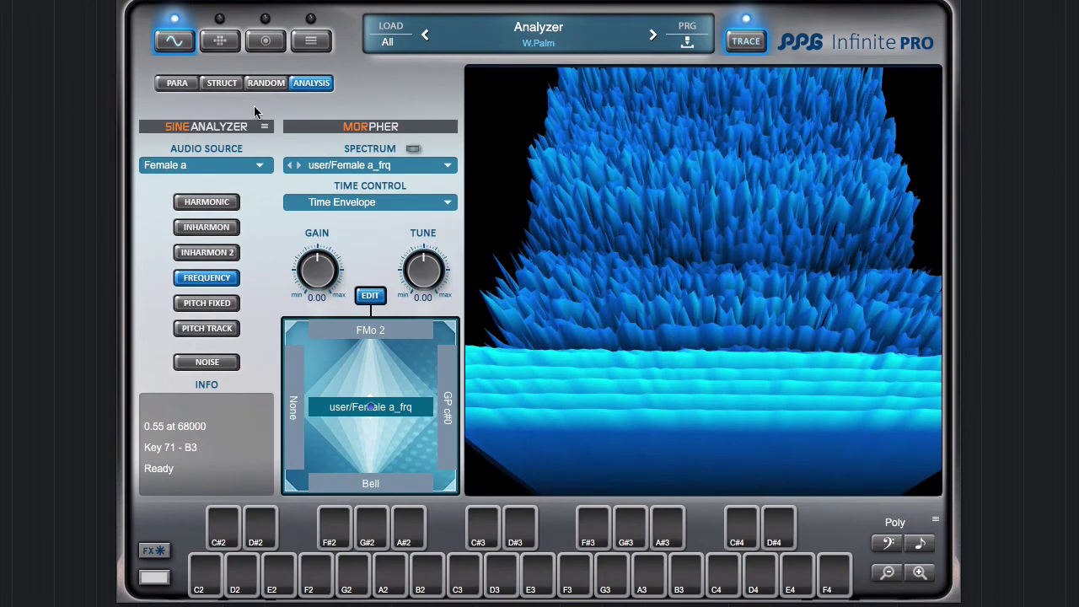
Mute the Female a spectrum's last frame and move the Time Envelope decay point to X 0.817
click(311, 83)
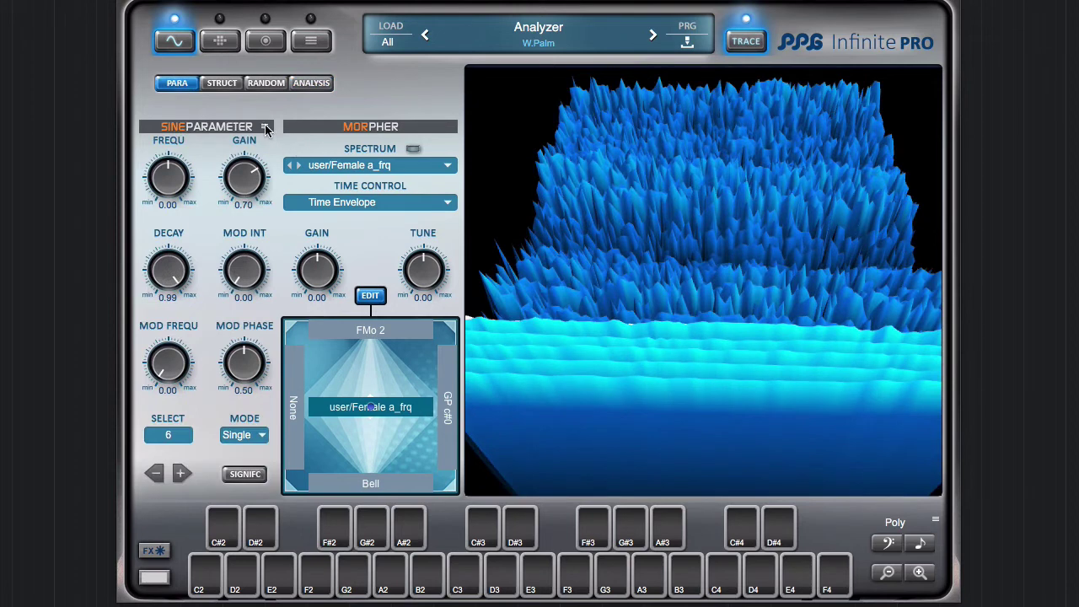
click(265, 127)
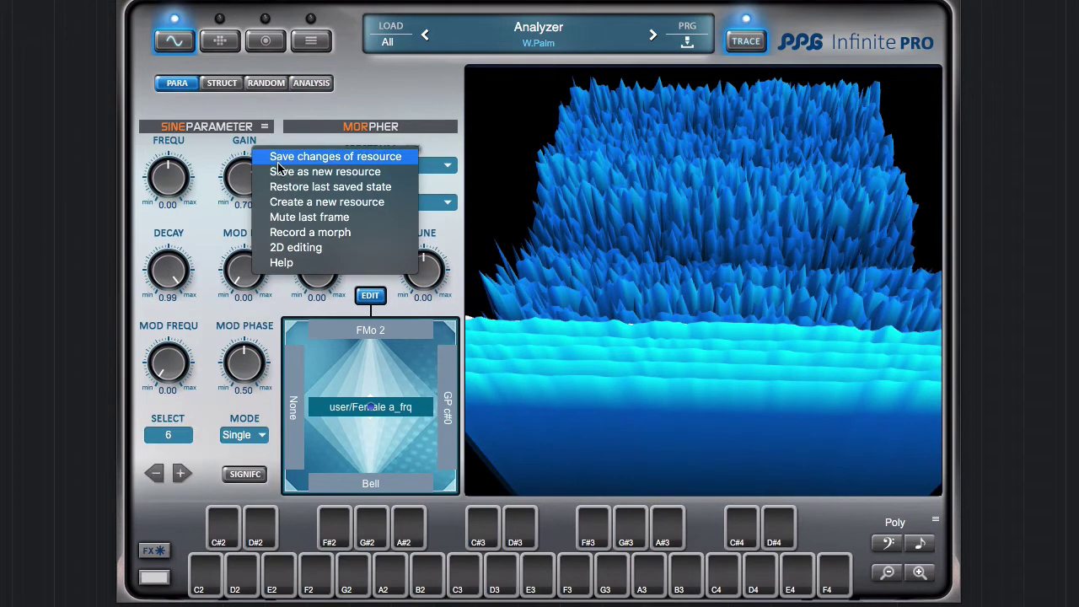
click(294, 217)
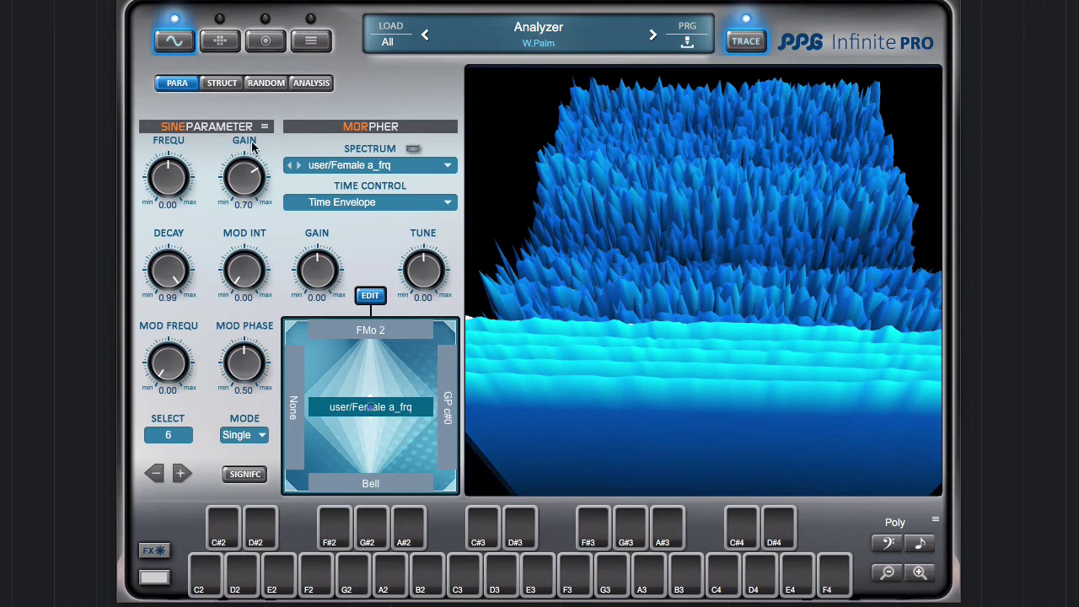
click(212, 88)
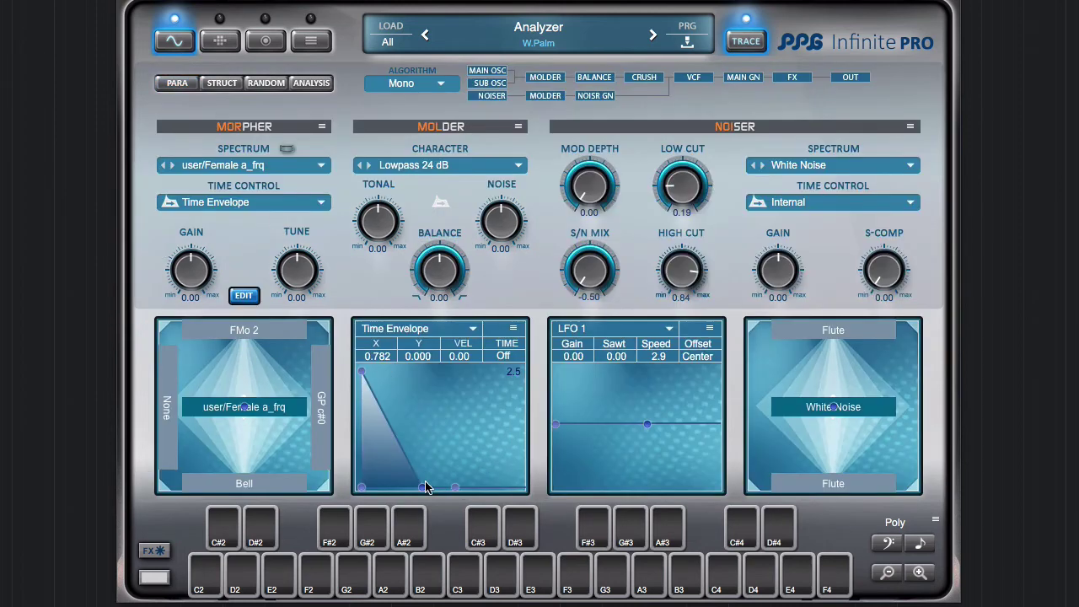
drag(424, 491, 442, 492)
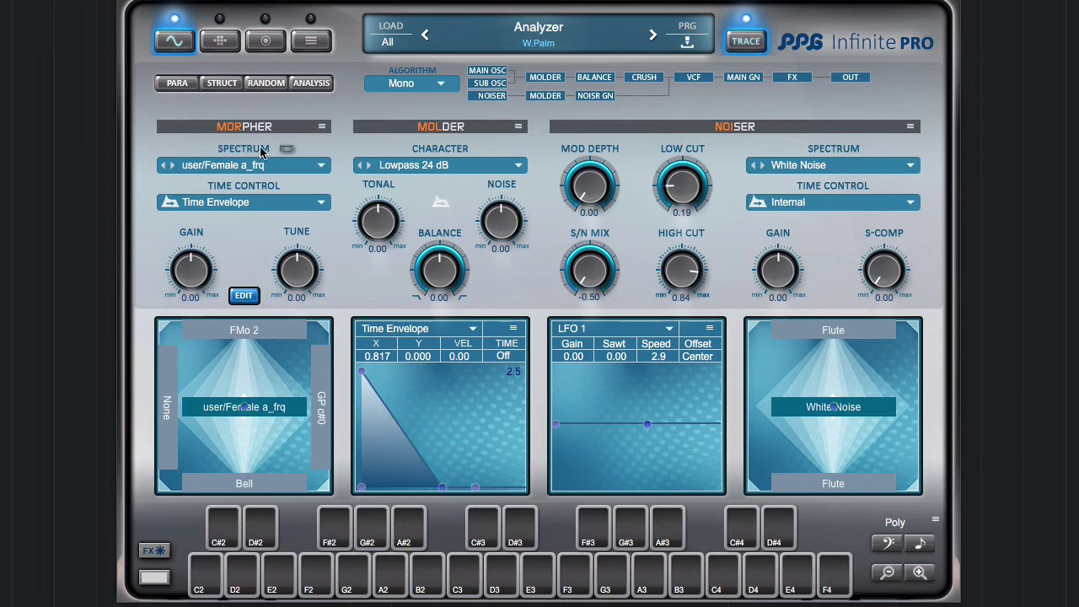
Load yeah Female2.wav as the Sine Analyzer's audio source, producing the user/yeah Female2_frq spectrum
click(310, 84)
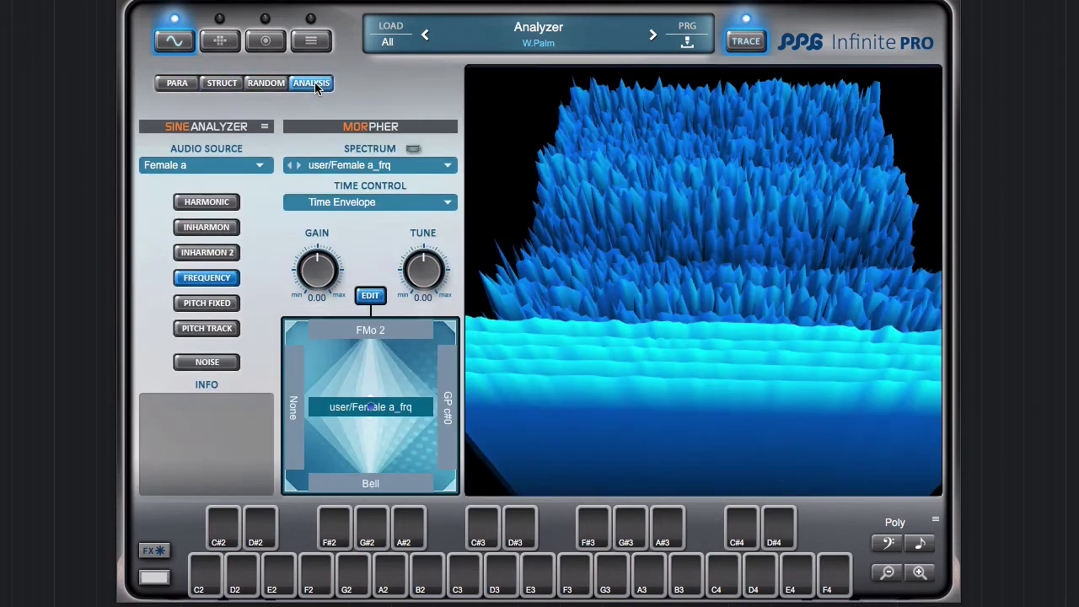
click(201, 165)
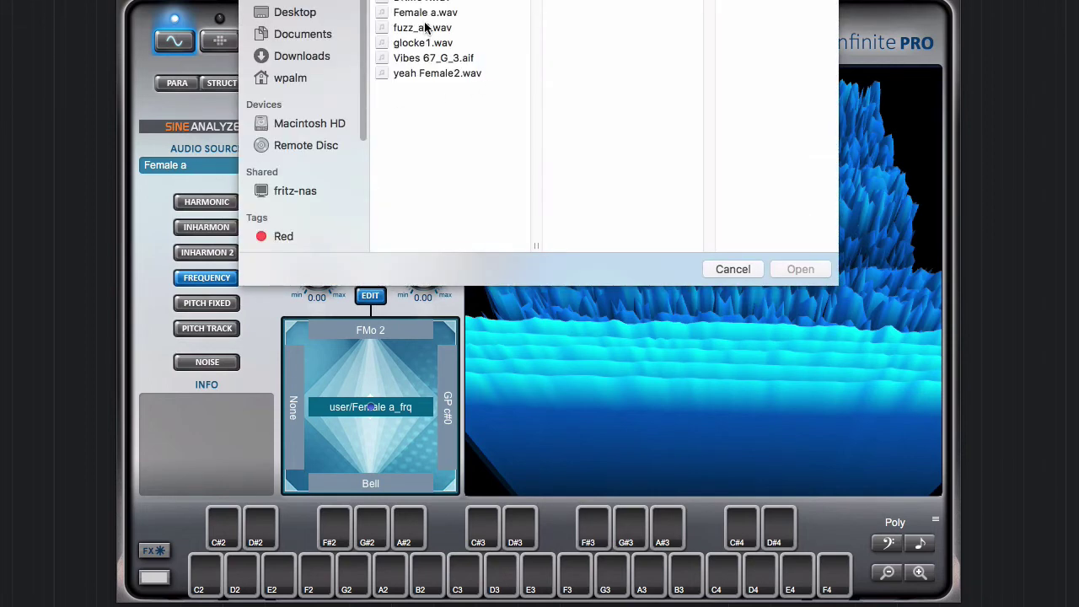
click(397, 73)
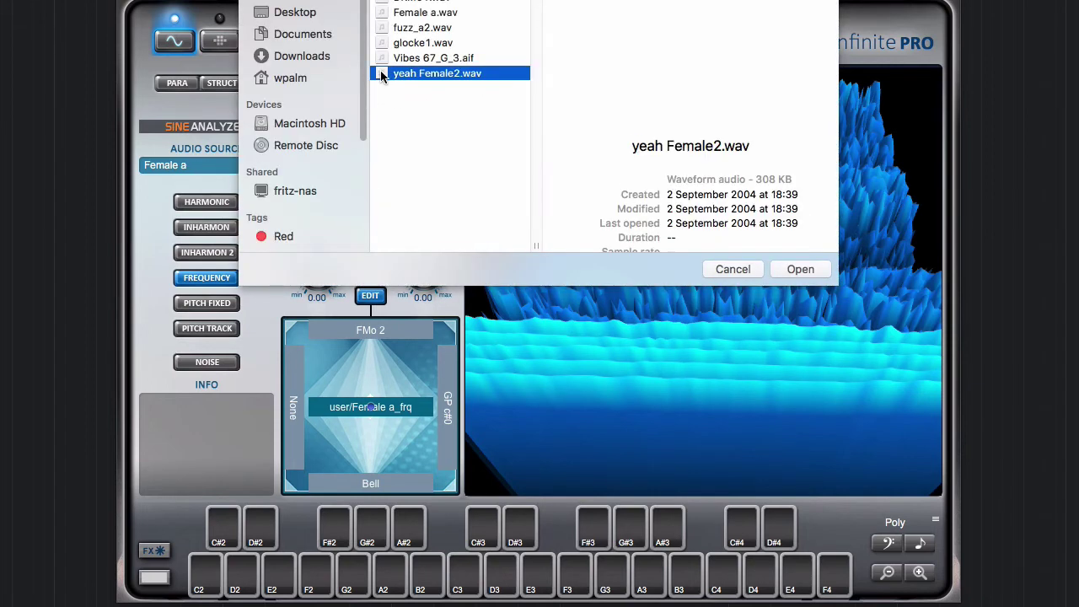
click(800, 269)
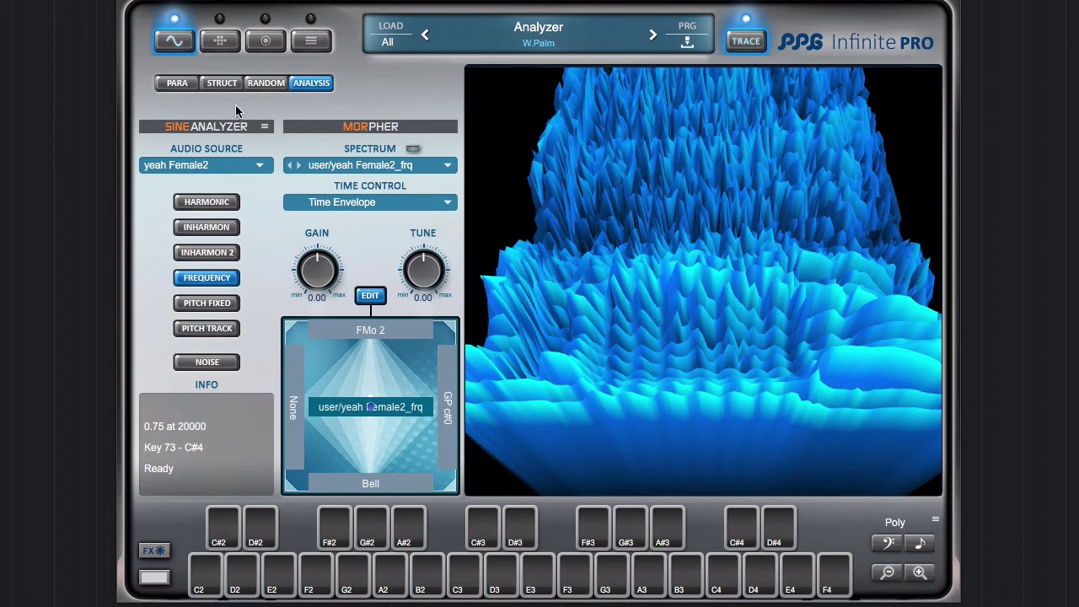
Lengthen the time envelope's decay, then tilt the yeah Female2 3-D spectrum to view it head-on
click(304, 83)
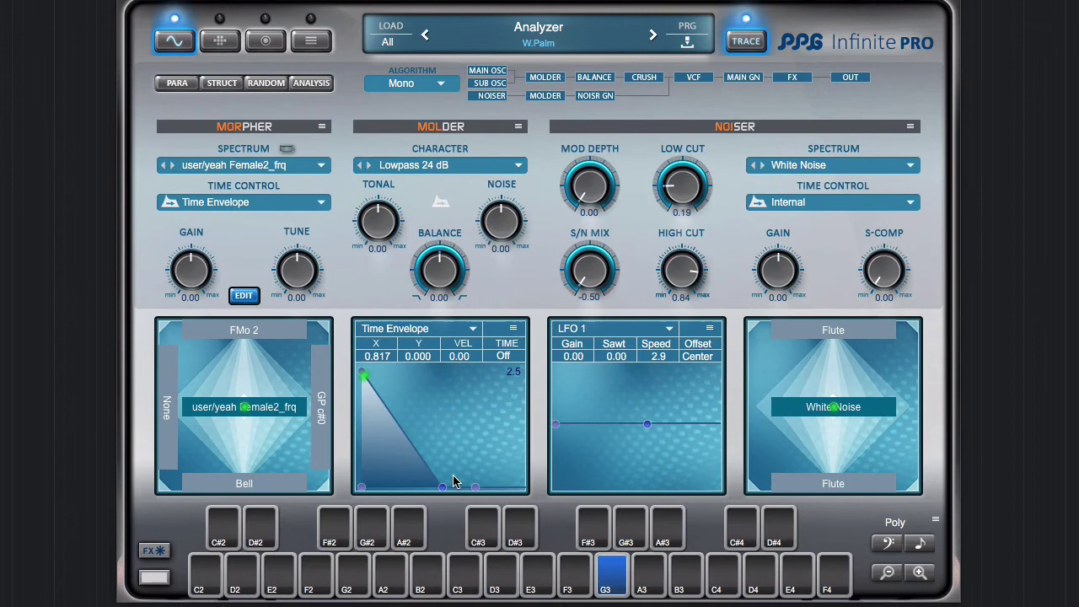
drag(444, 489, 471, 497)
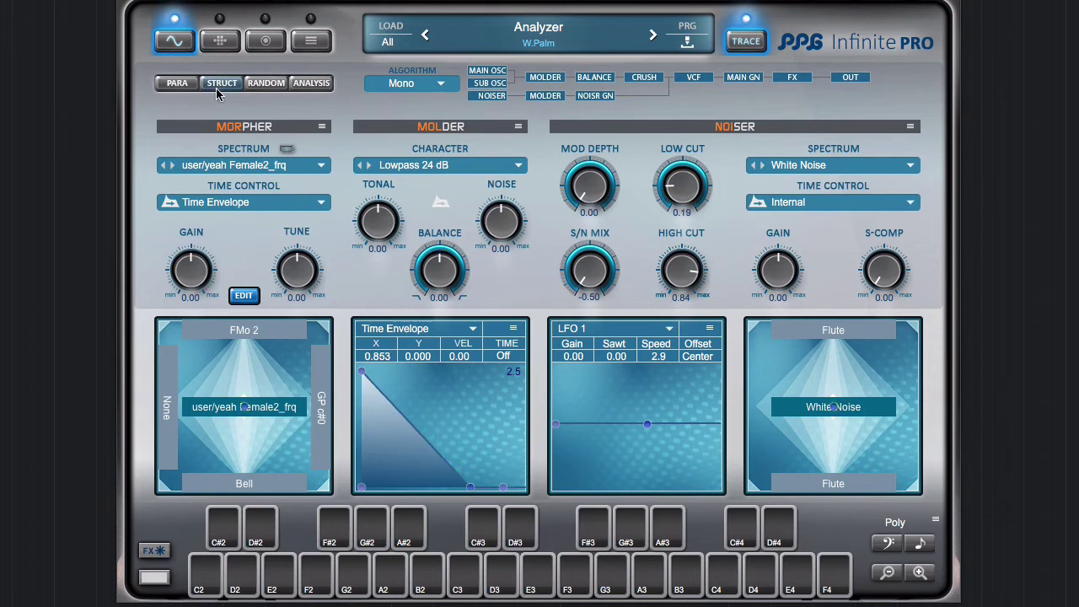
click(307, 84)
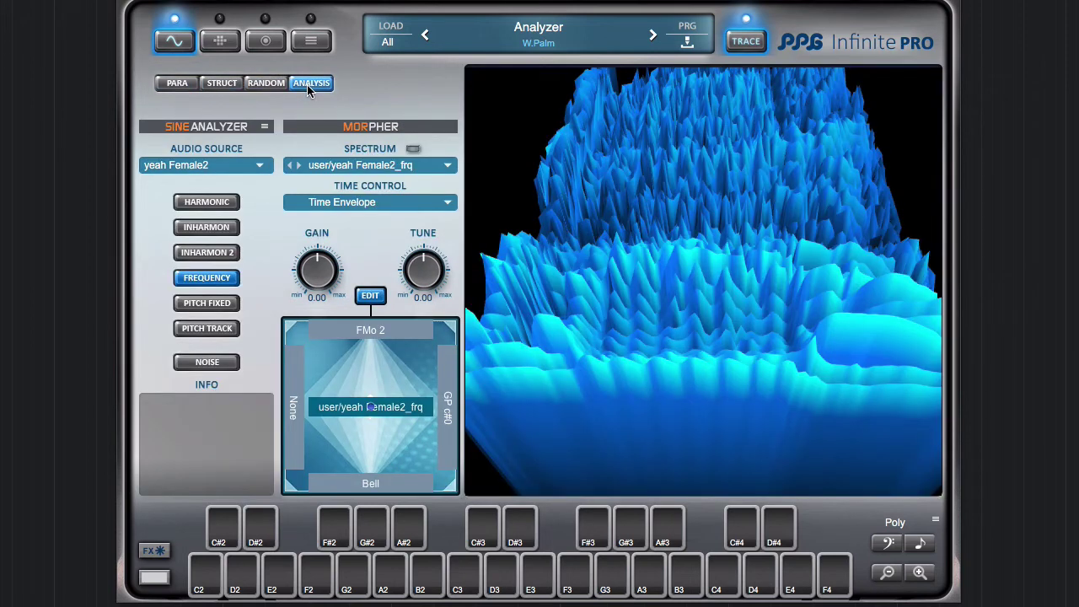
drag(513, 190, 540, 295)
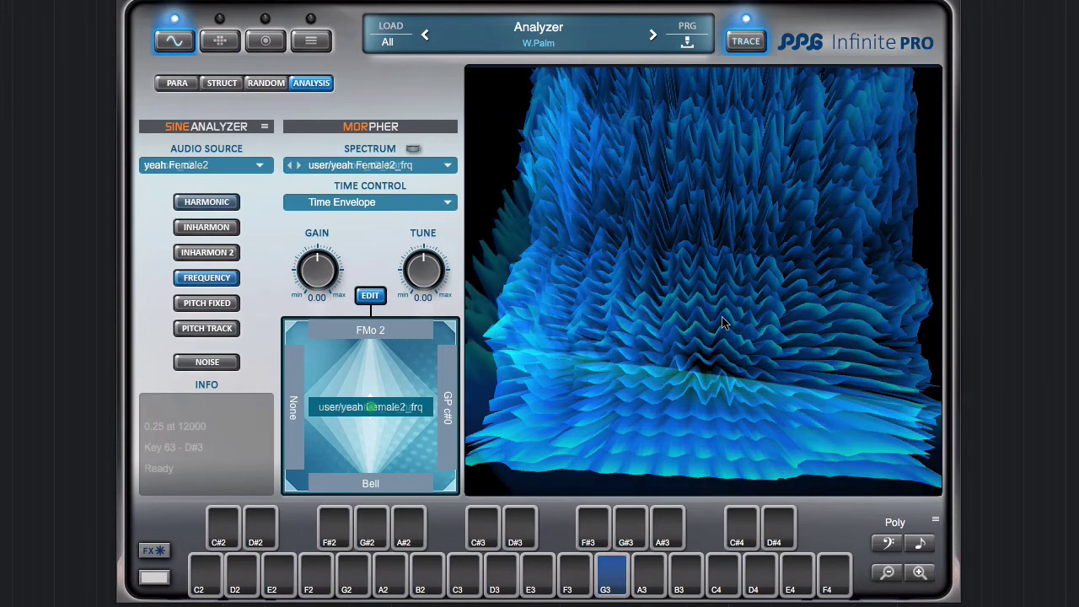
Choose HARMONIC analysis and load acotom_c2.wav, producing the user/acotom_c2_har spectrum
click(223, 200)
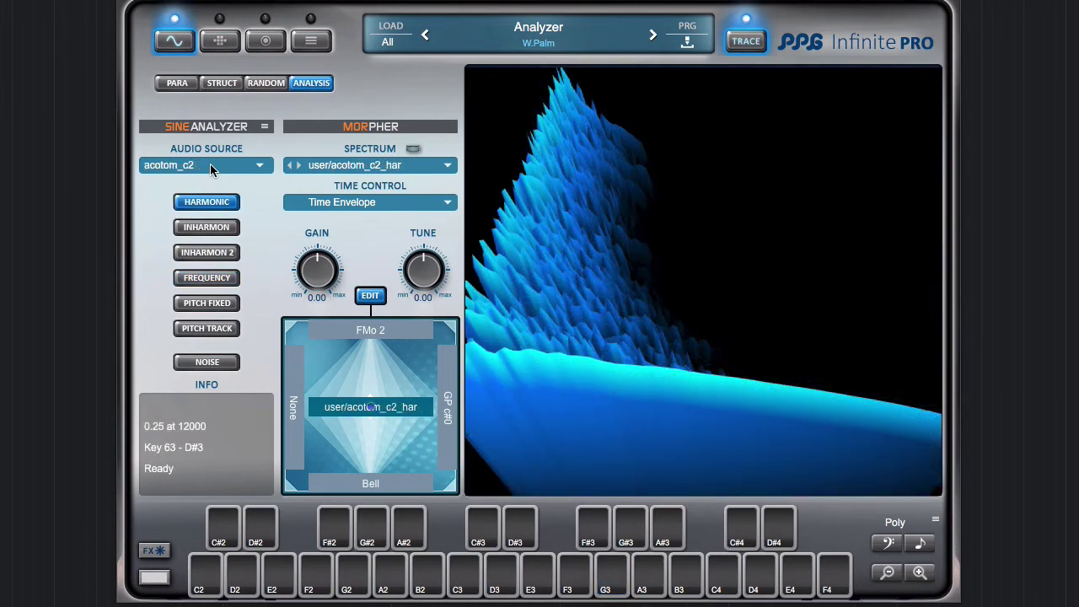
click(206, 165)
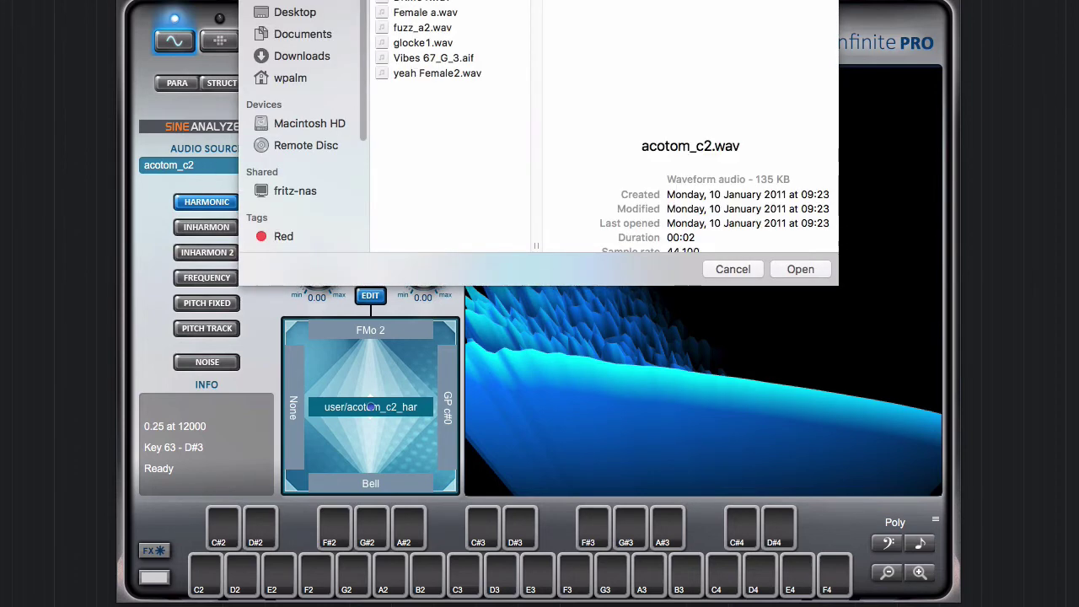
click(801, 270)
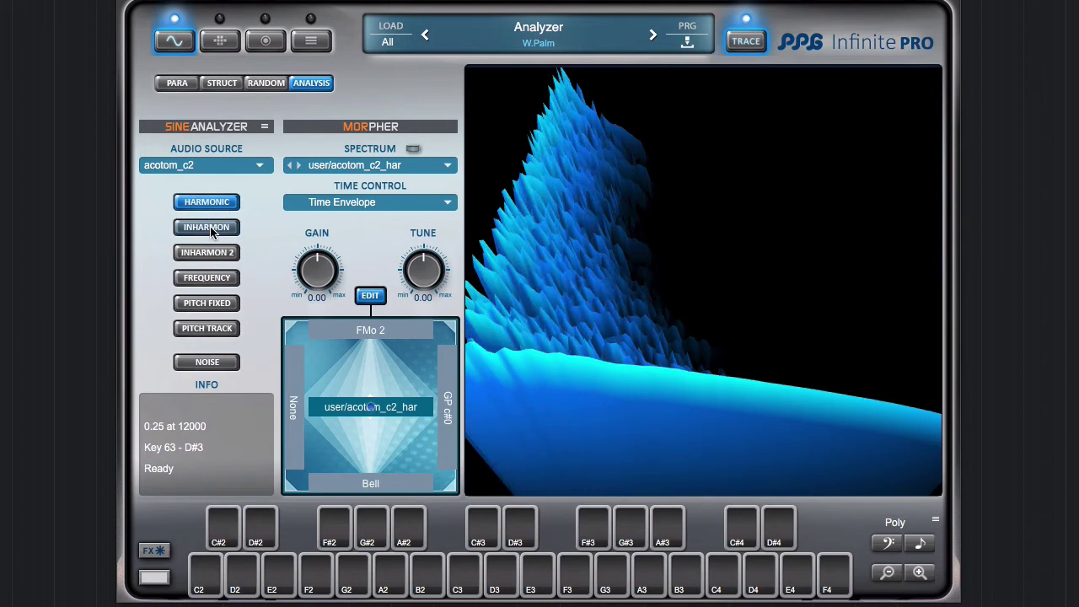
Reanalyse acotom_c2 via INHARMON, FREQUENCY, then PITCH FIXED, yielding user/acotom_c2_pf with period 284.0
click(209, 229)
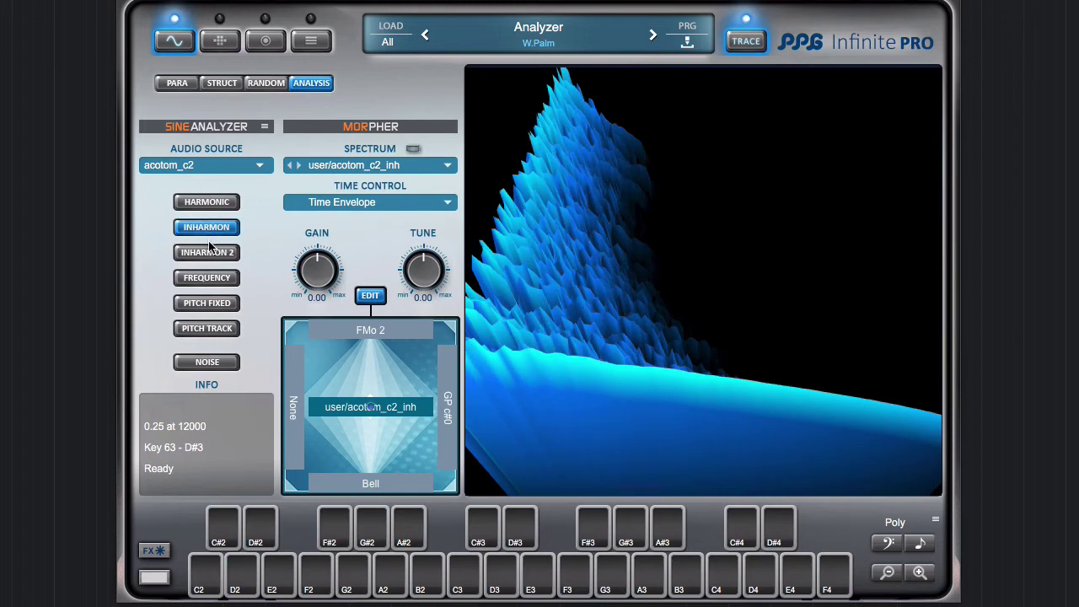
click(205, 281)
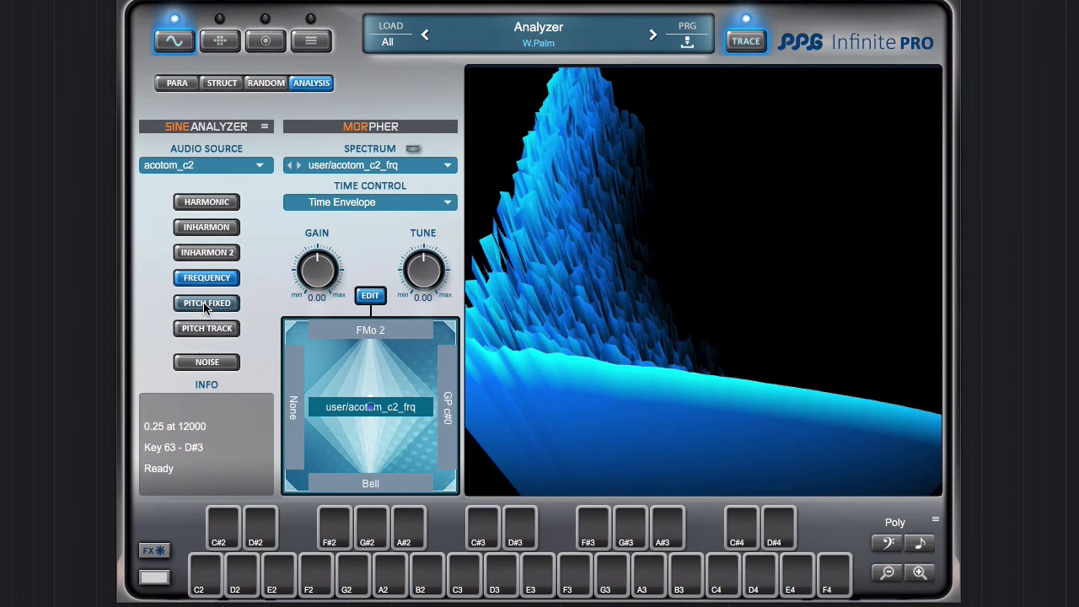
click(207, 305)
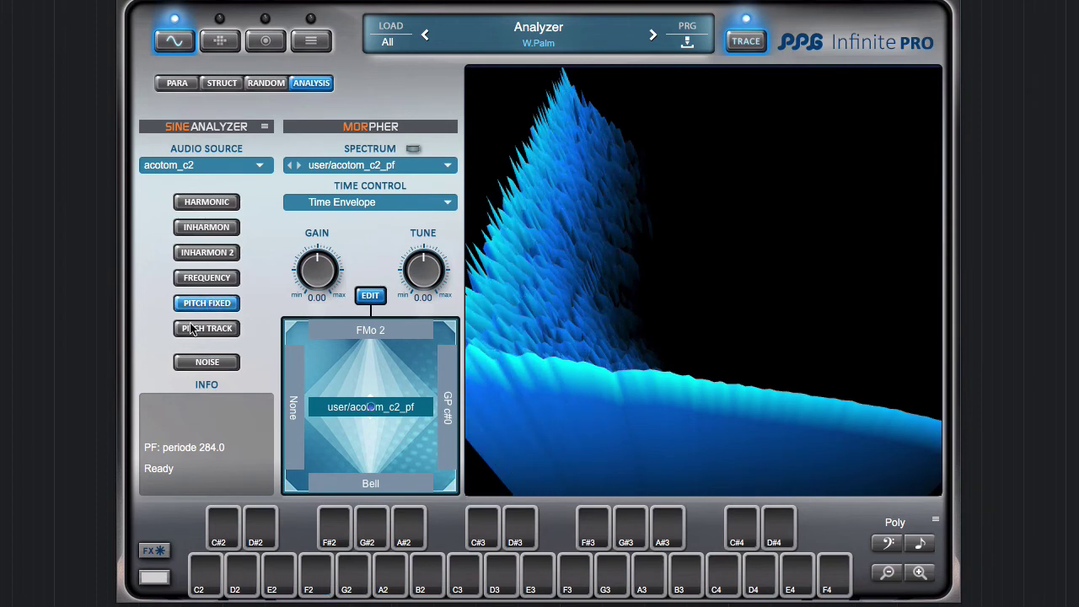
Switch to noise analysis of acotom_c2 with ITERS at 1 and audition the noise part
click(222, 365)
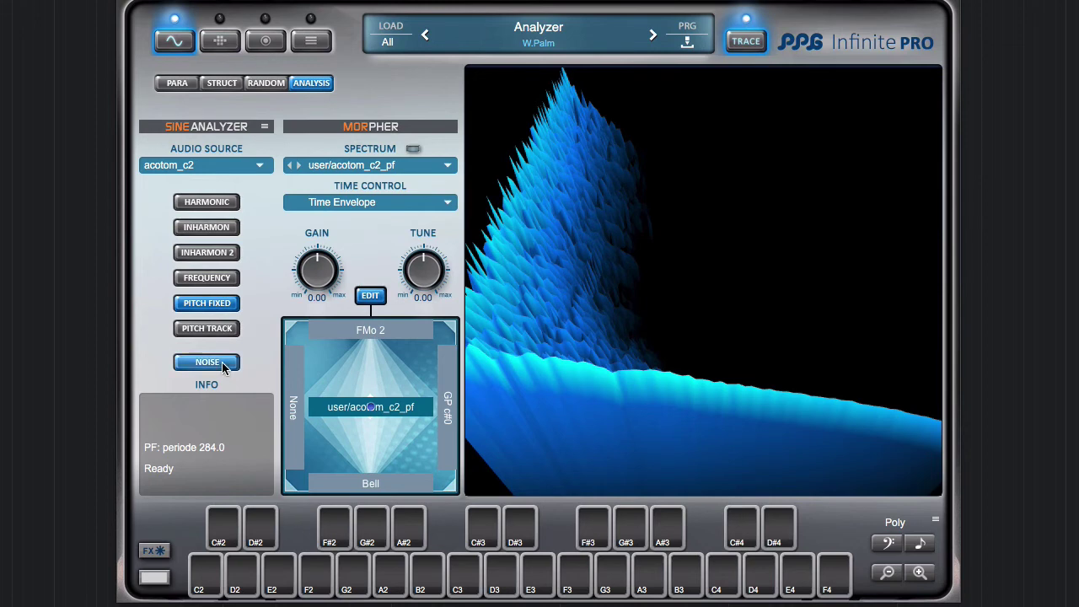
drag(223, 246, 214, 331)
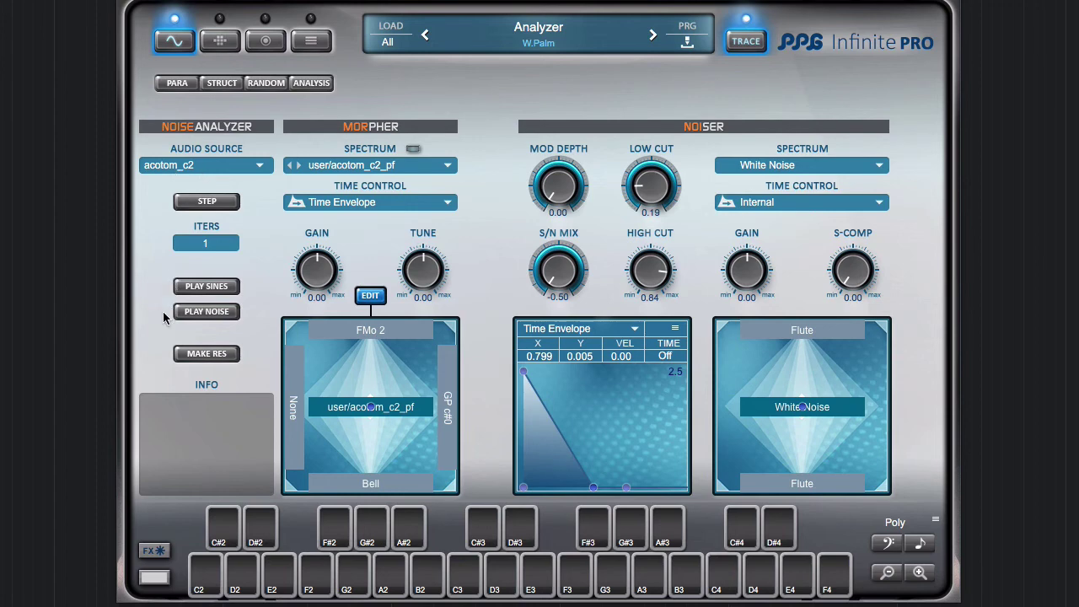
click(224, 312)
click(222, 311)
click(223, 311)
Run one more separation iteration and audition the separated sines and noise
click(219, 204)
click(207, 286)
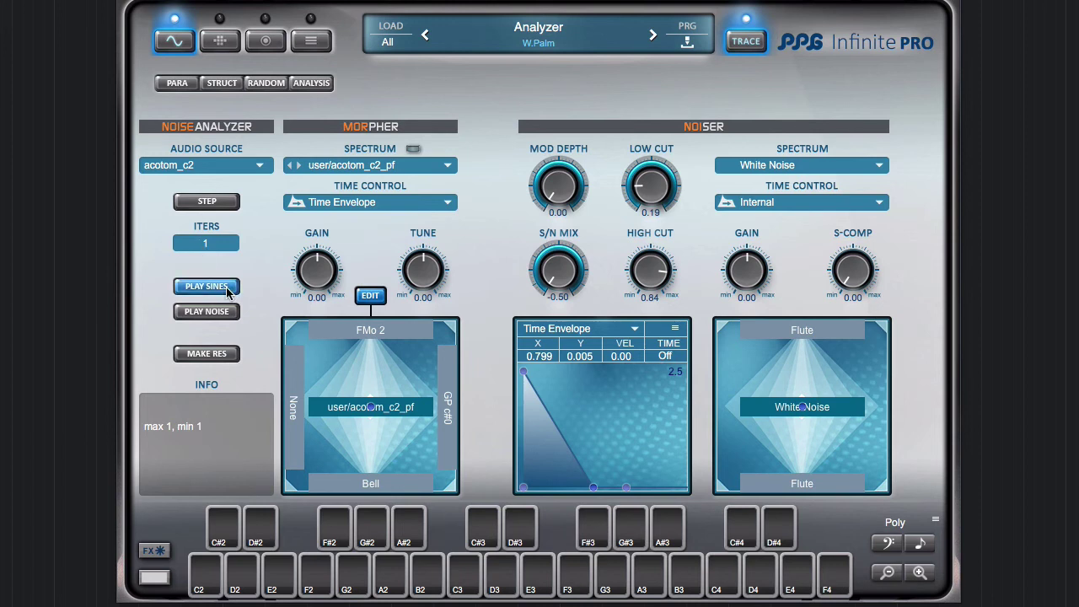
click(227, 291)
click(224, 291)
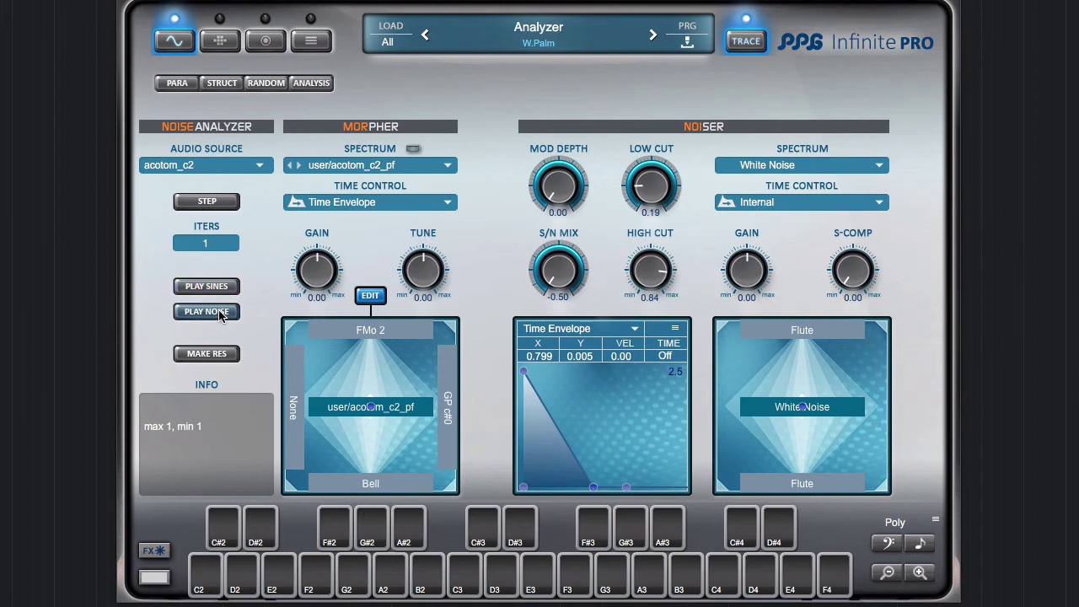
click(221, 316)
Step through further separation iterations, auditioning noise and sines, then open the audio source chooser
click(220, 202)
click(220, 202)
click(220, 203)
click(220, 202)
click(225, 314)
click(227, 204)
click(228, 204)
click(223, 313)
click(223, 313)
click(221, 288)
click(221, 204)
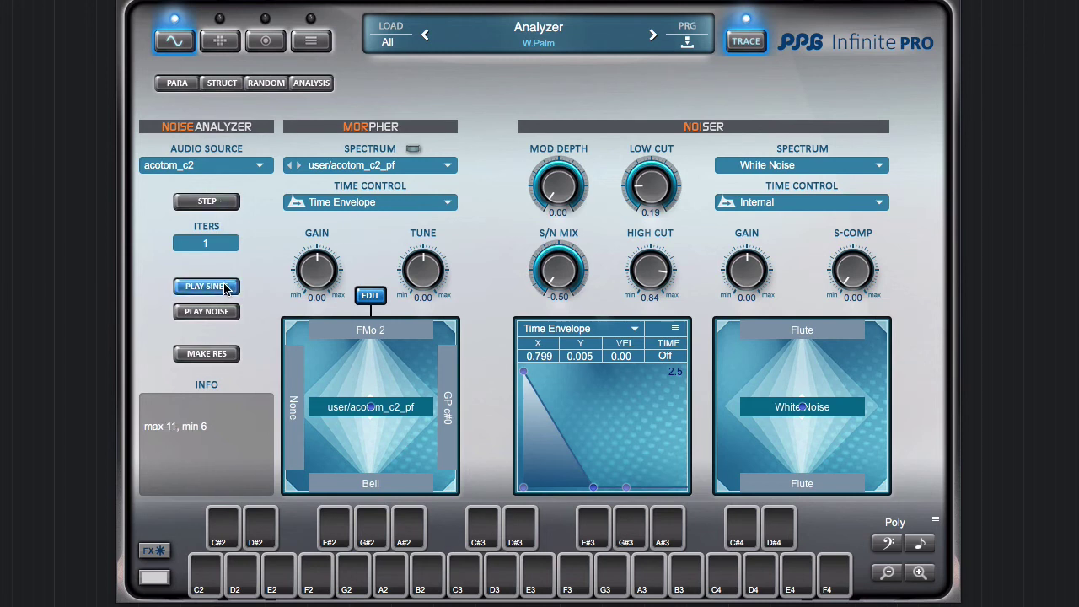
click(224, 312)
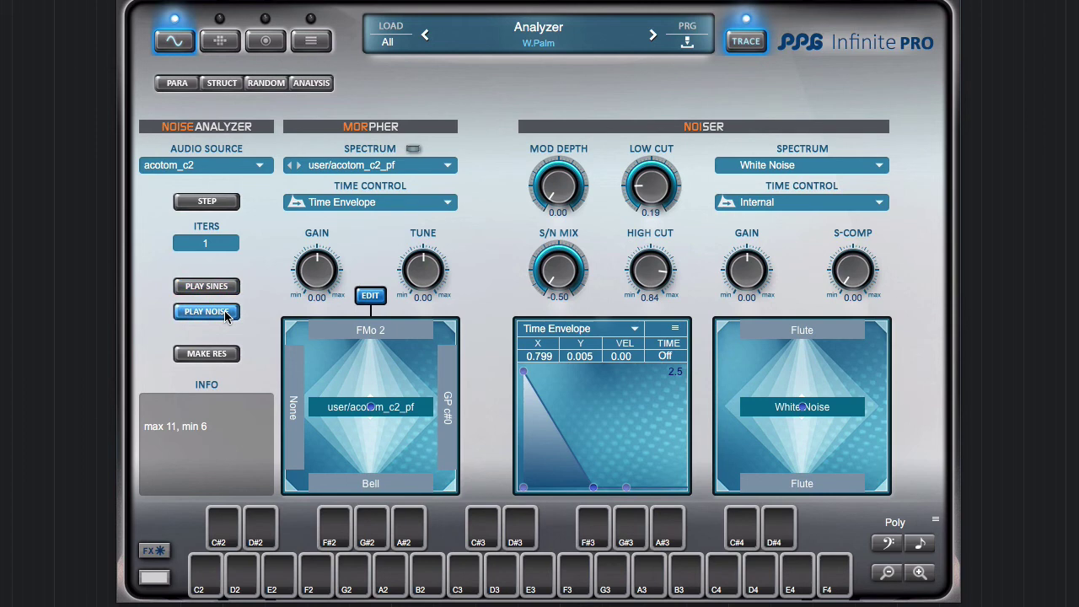
click(201, 168)
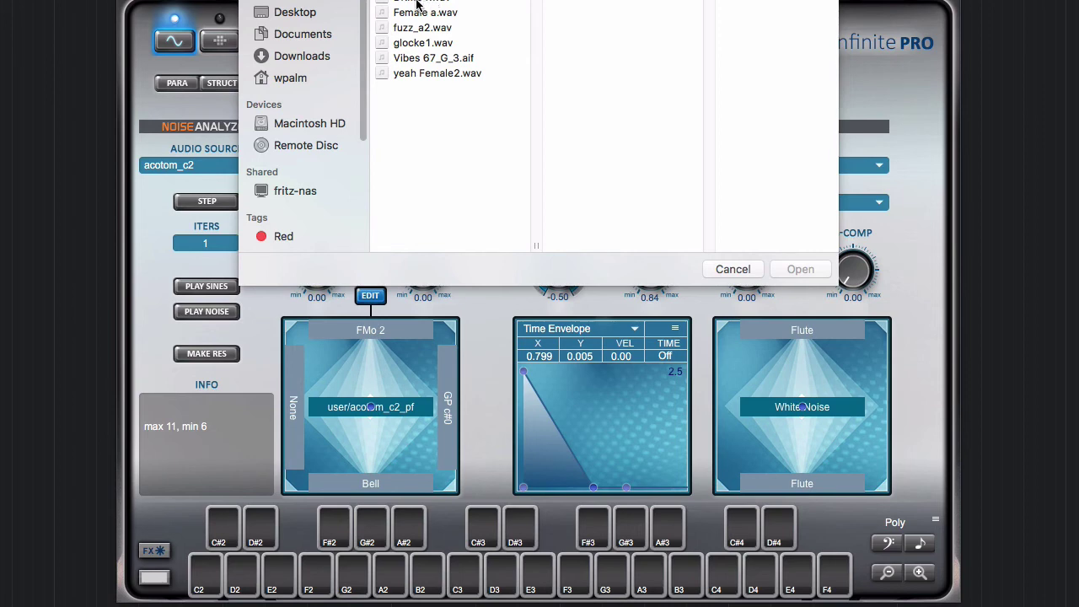
Load DRM01.wav as the Noise Analyzer's source and audition its noise part
click(388, 4)
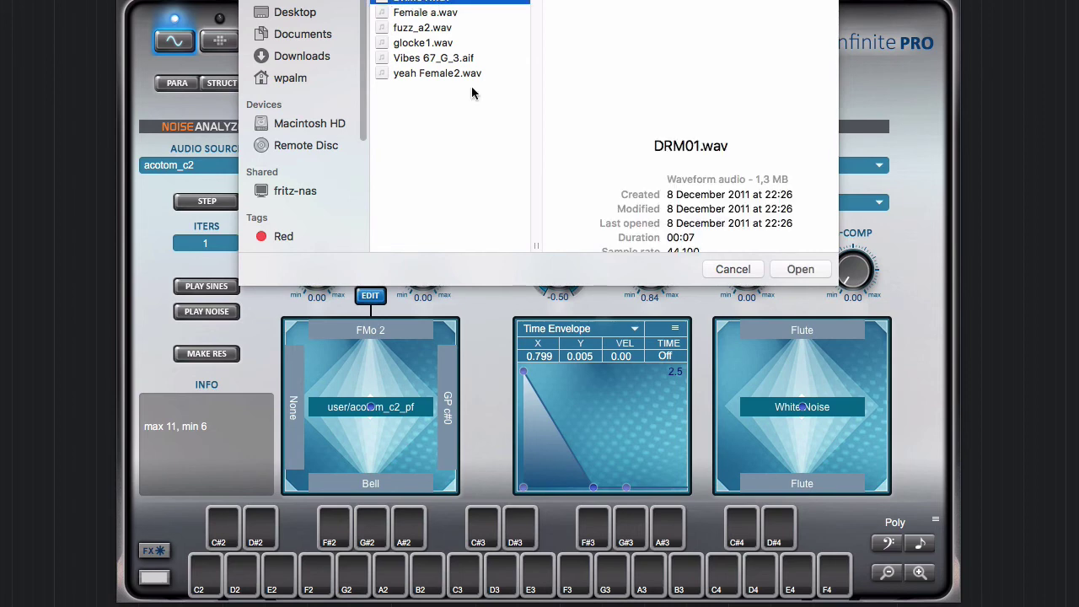
click(800, 270)
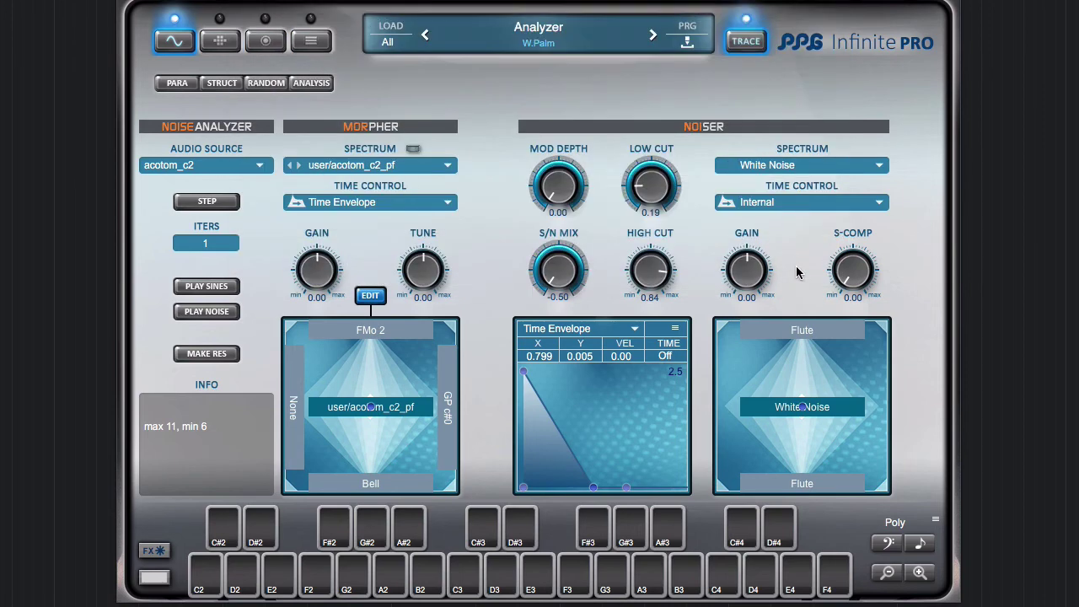
click(216, 311)
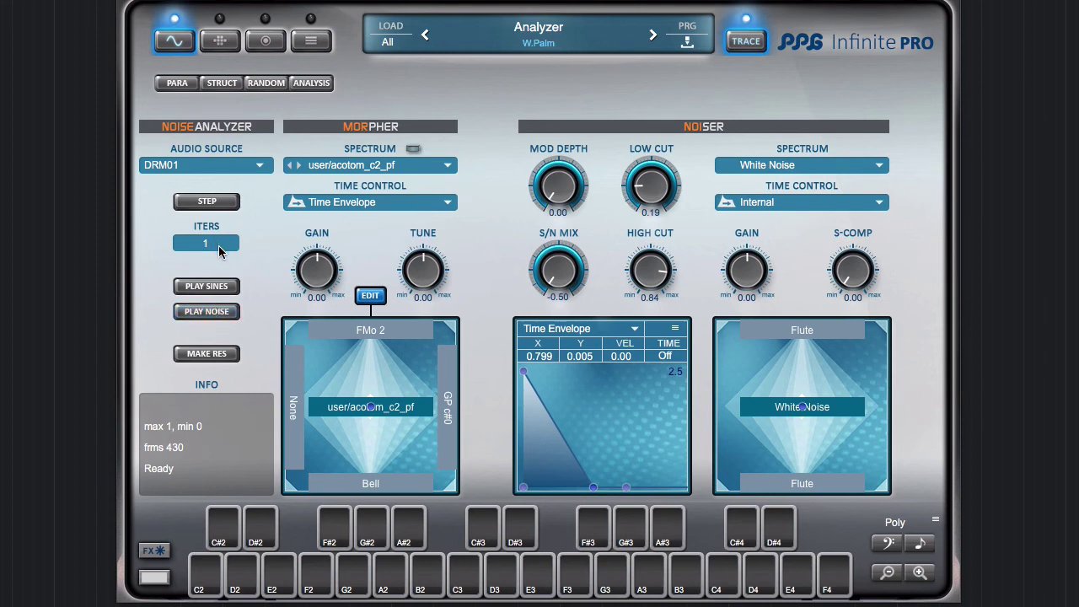
Separate DRM01 with 8 iterations and audition the resulting noise and sines
drag(218, 245, 218, 231)
click(219, 202)
click(221, 314)
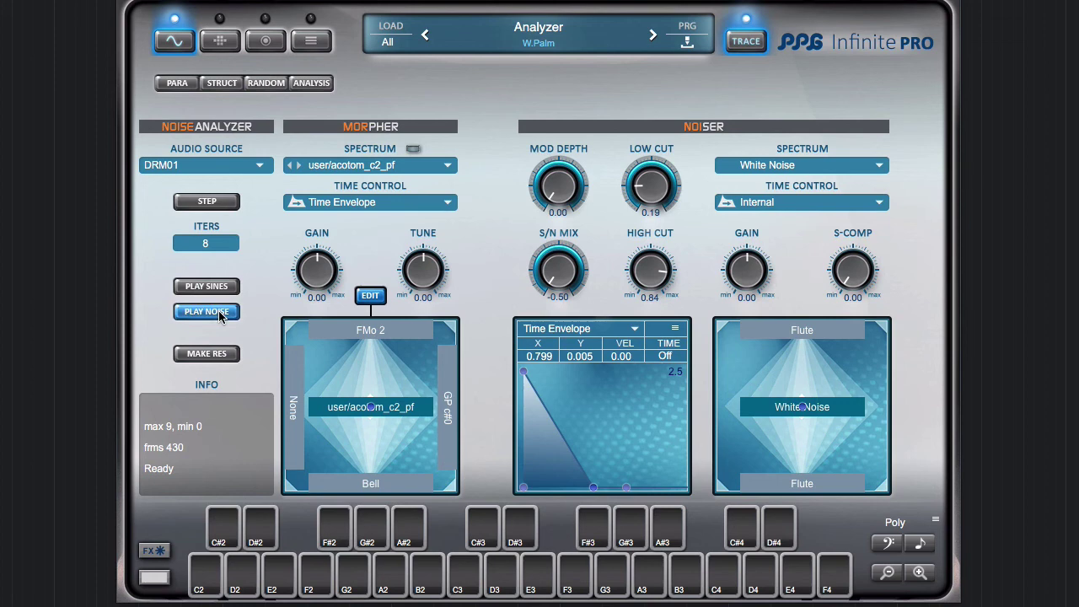
click(219, 313)
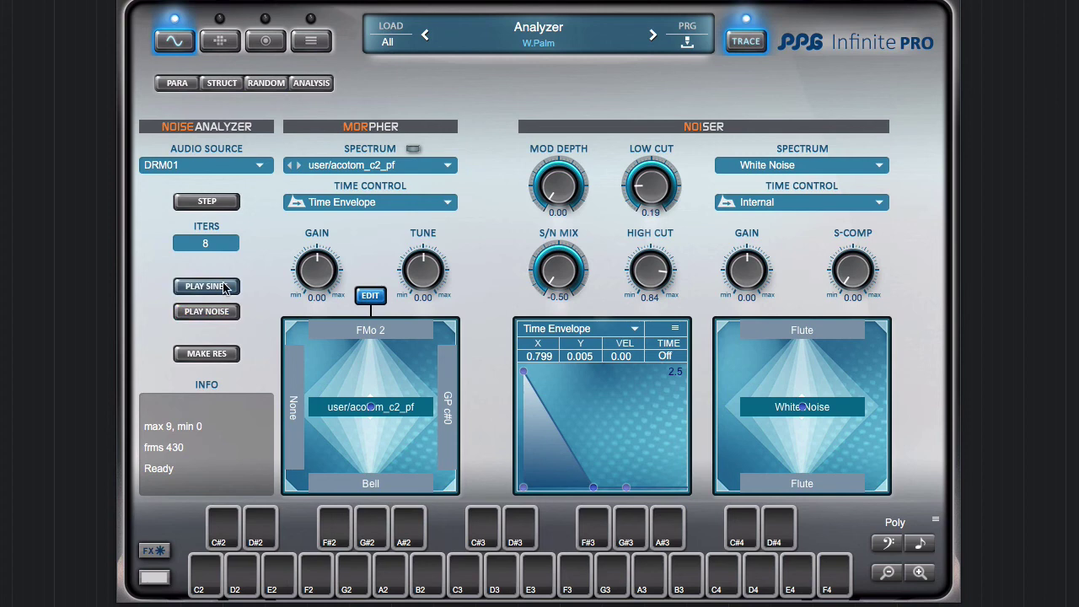
click(224, 288)
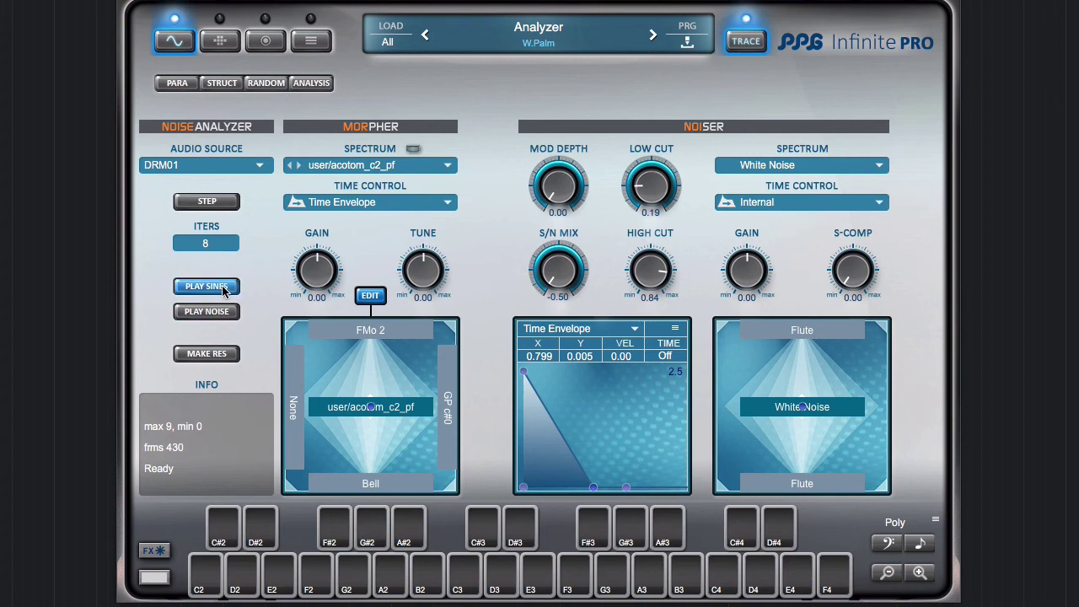
click(223, 287)
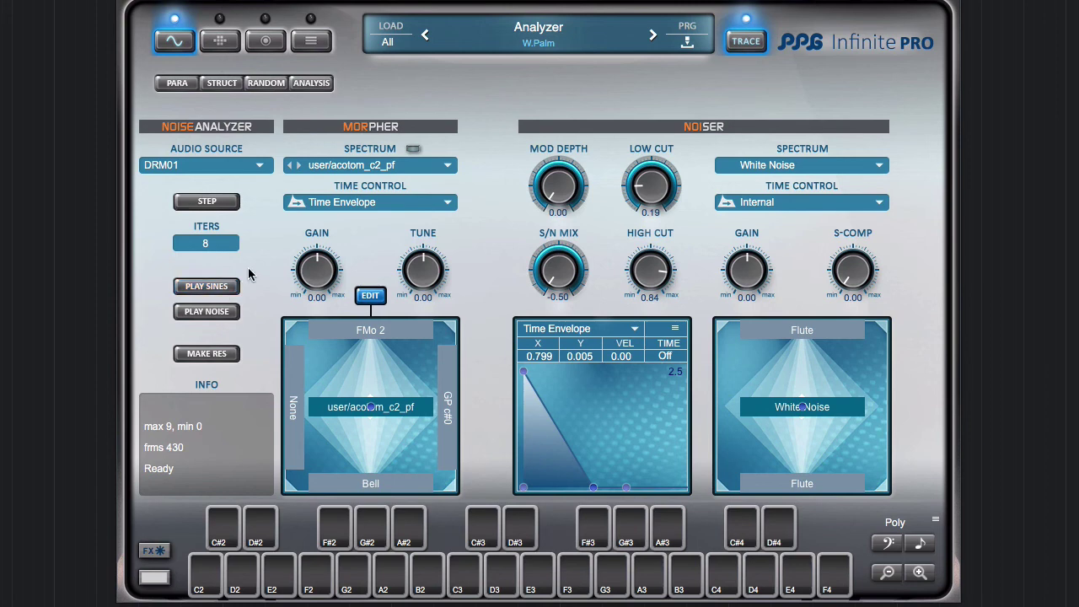
Make the user/DRM01 Noiser spectrum with MAKE RES, setting S/N mix 0.50 and Noiser gain 0.39
click(219, 356)
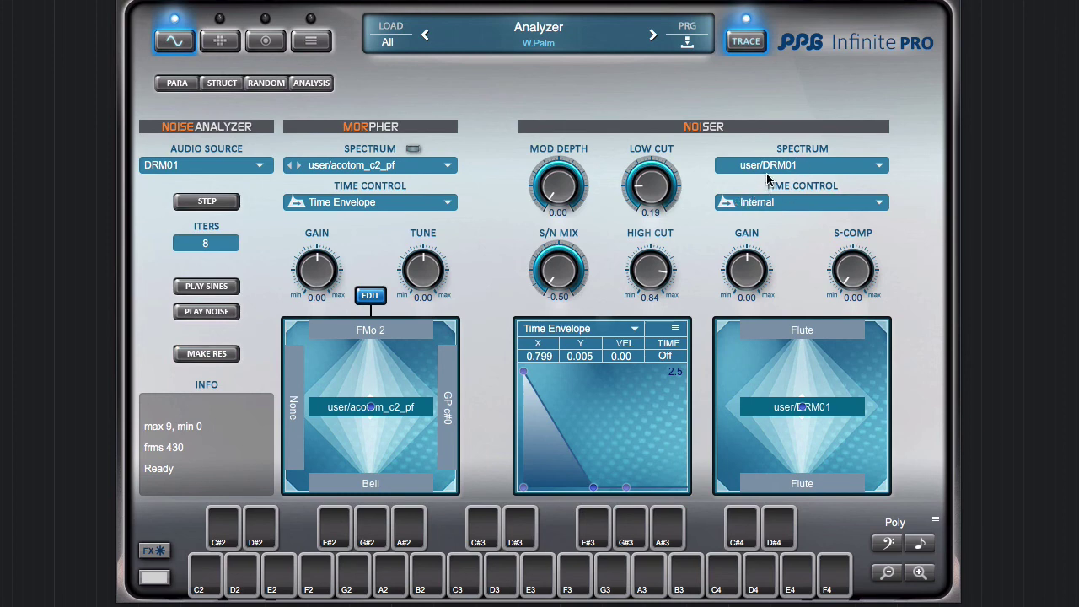
drag(565, 271, 560, 95)
drag(757, 282, 747, 213)
Raise the Noise Gain envelope to full level, then return to Time Envelope and the 3-D analysis view
click(574, 330)
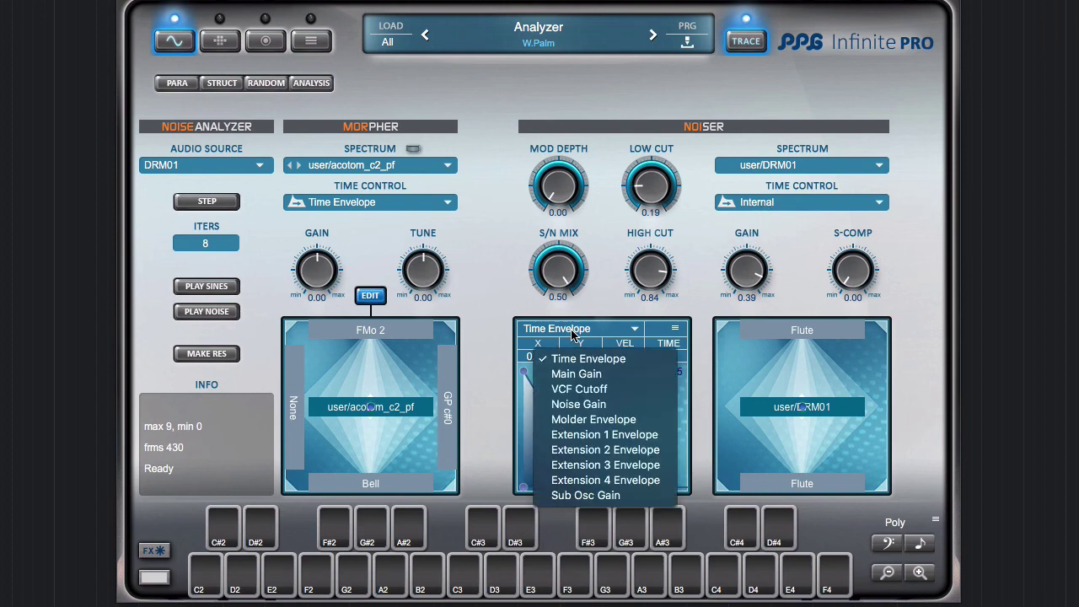
click(577, 405)
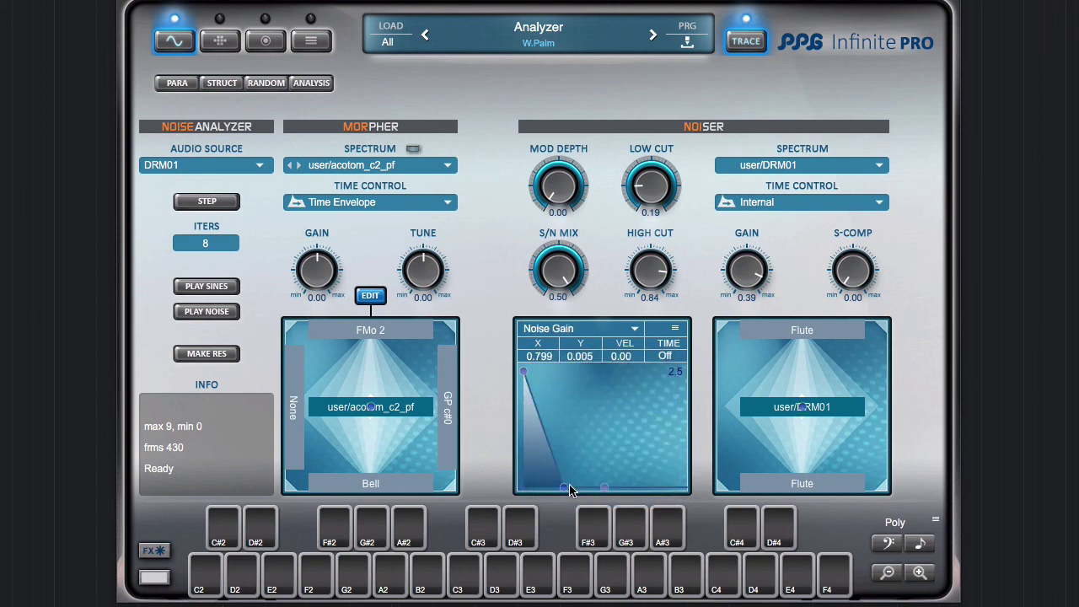
drag(570, 491, 587, 359)
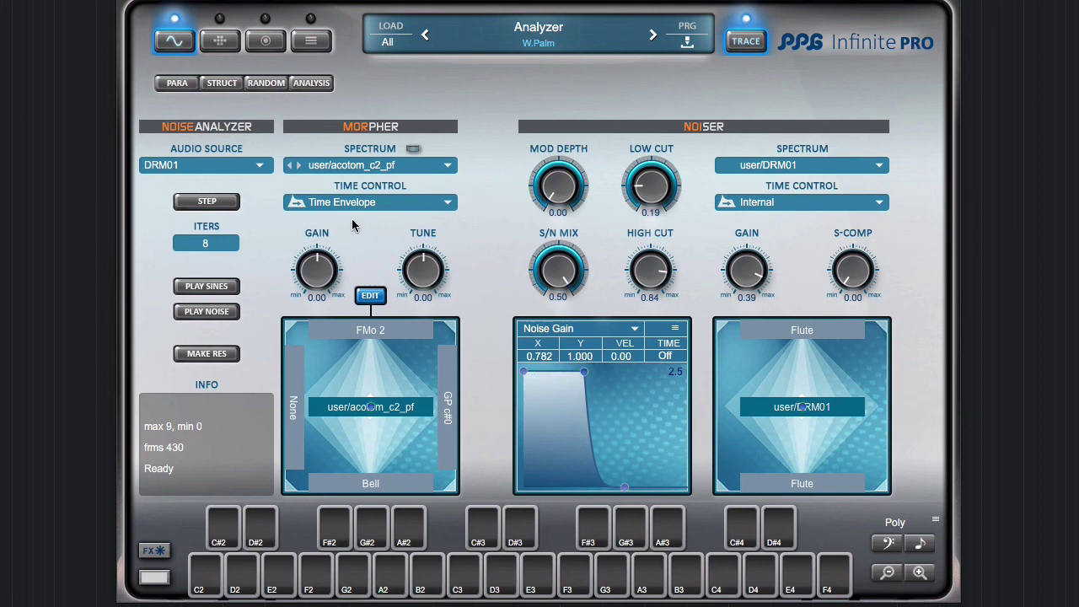
click(298, 205)
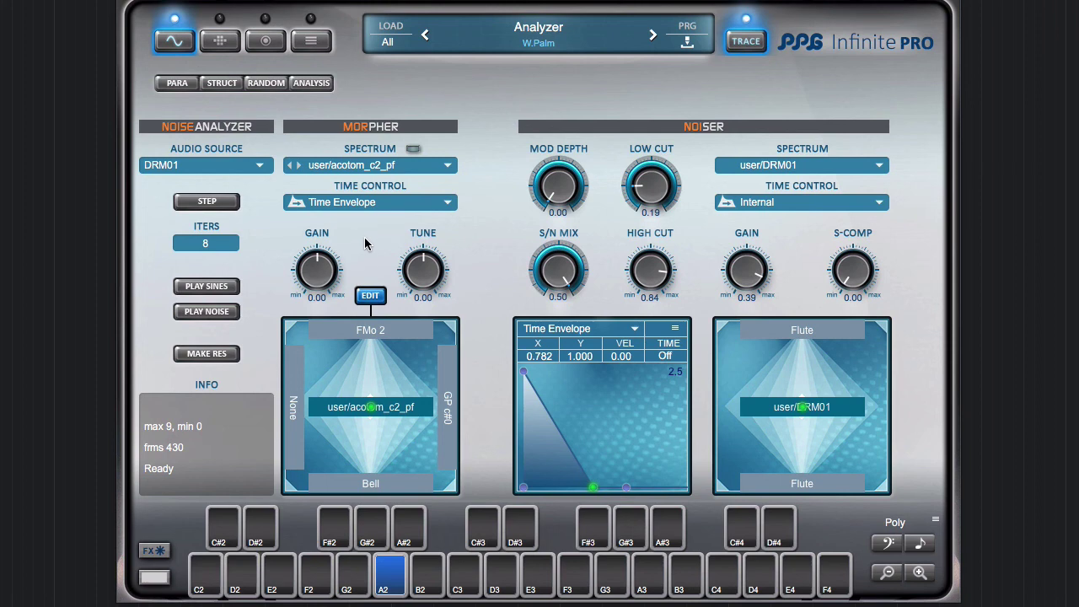
click(309, 83)
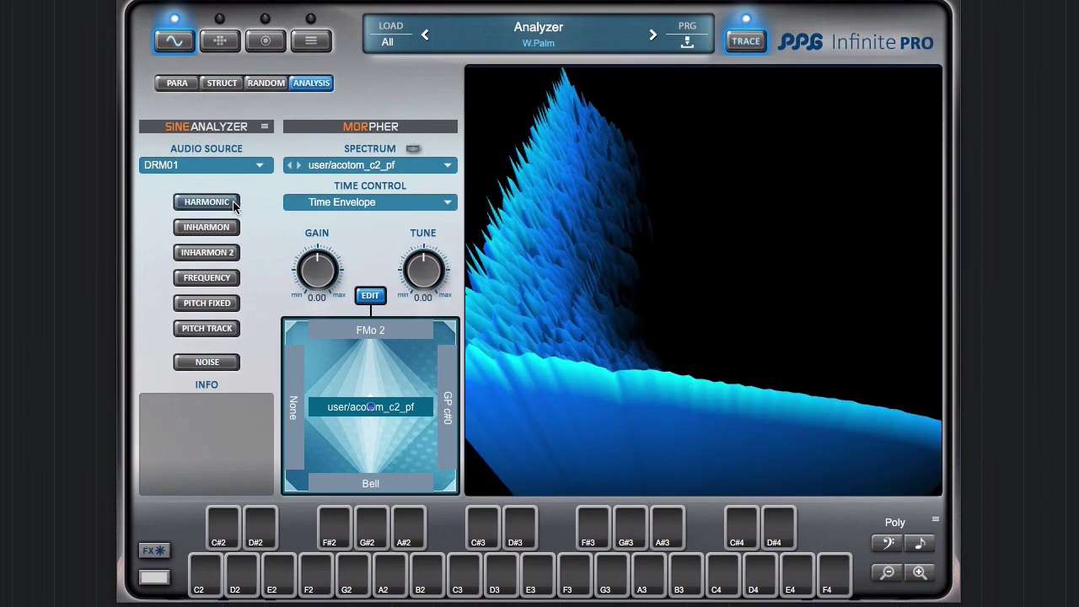